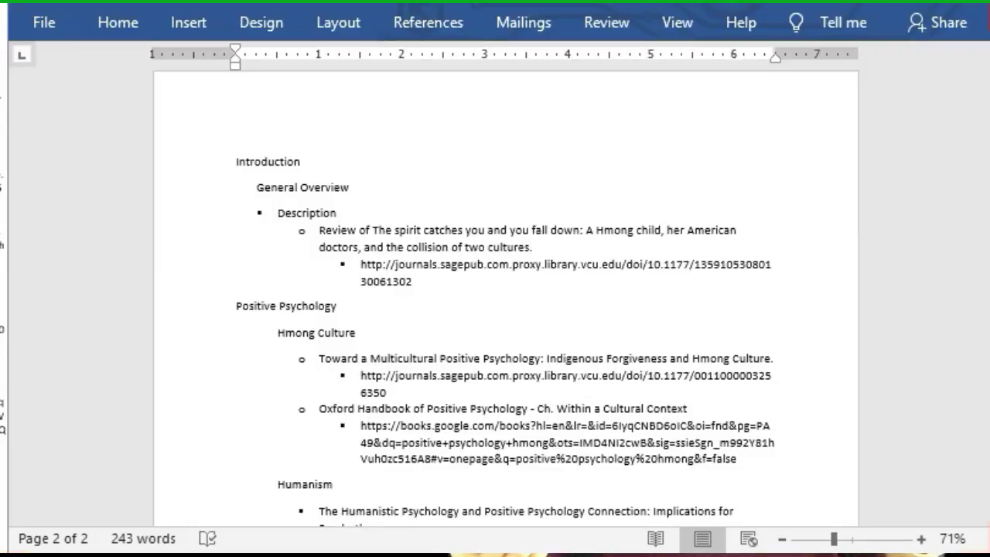
Apply Heading 1 to the Introduction and Positive Psychology lines in Word with Ctrl+Alt+1.
click(280, 161)
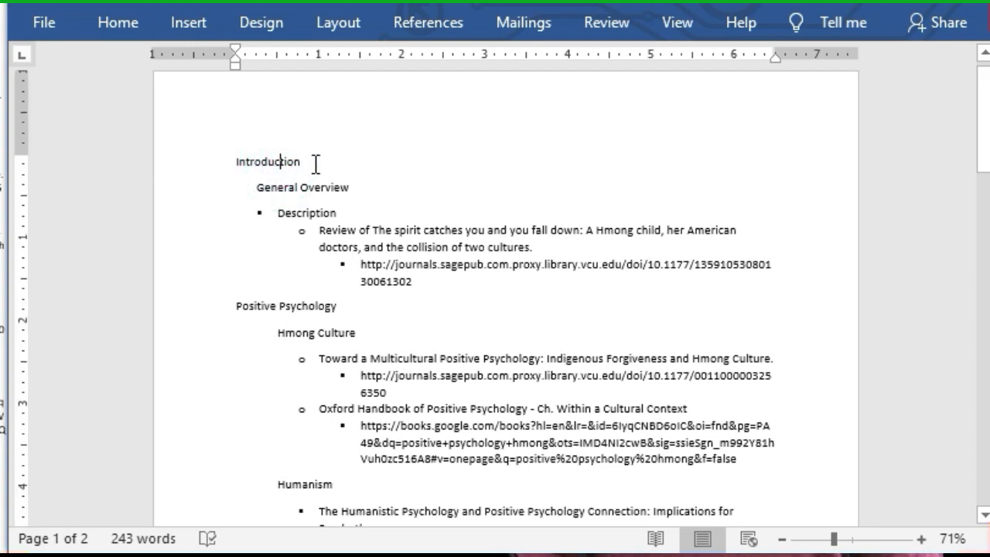
drag(313, 162, 231, 164)
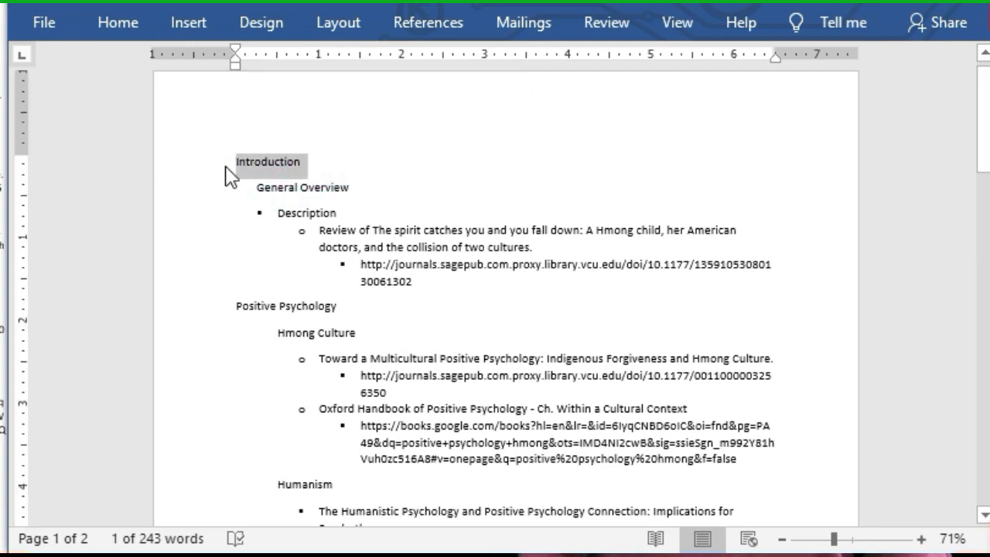
key(ctrl+alt+1)
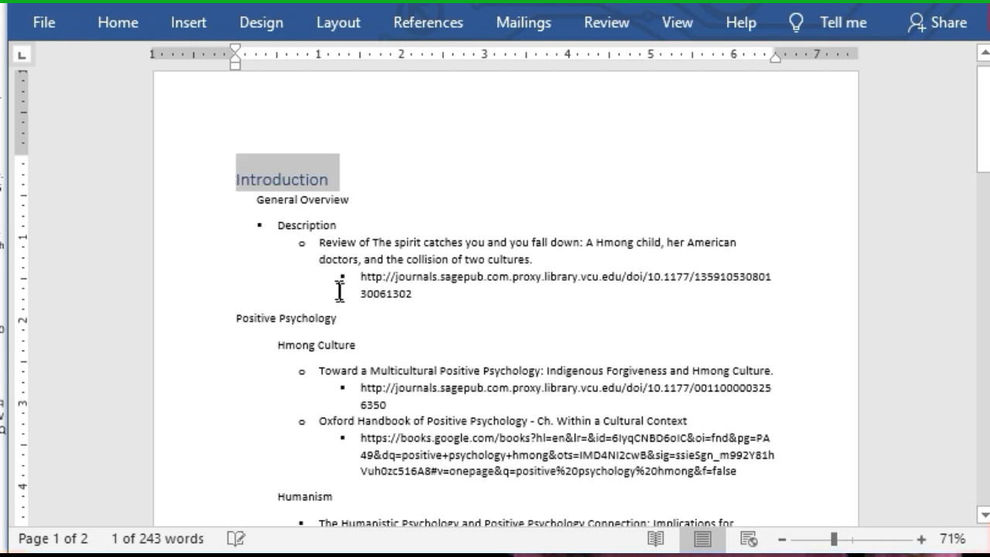
drag(343, 310, 232, 321)
click(234, 321)
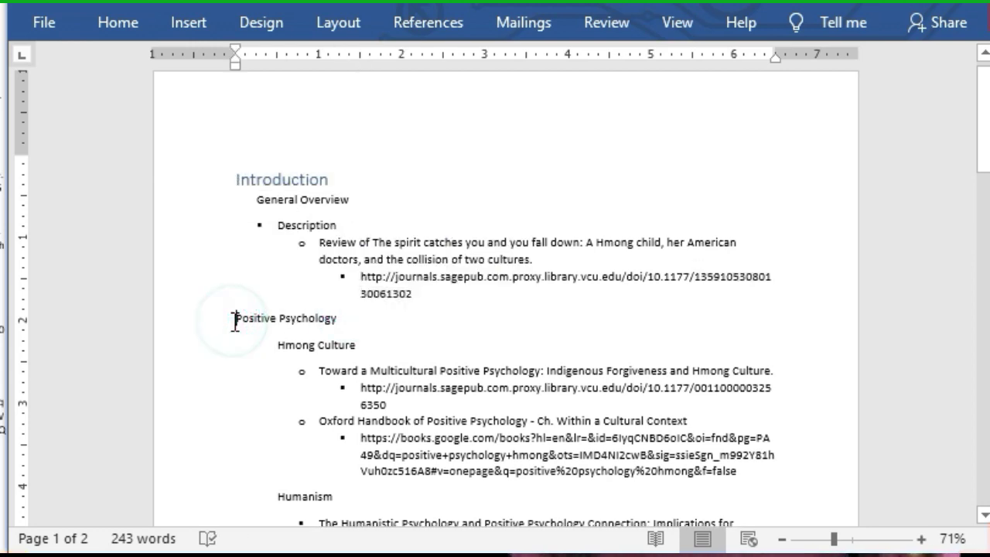
key(ctrl+alt+1)
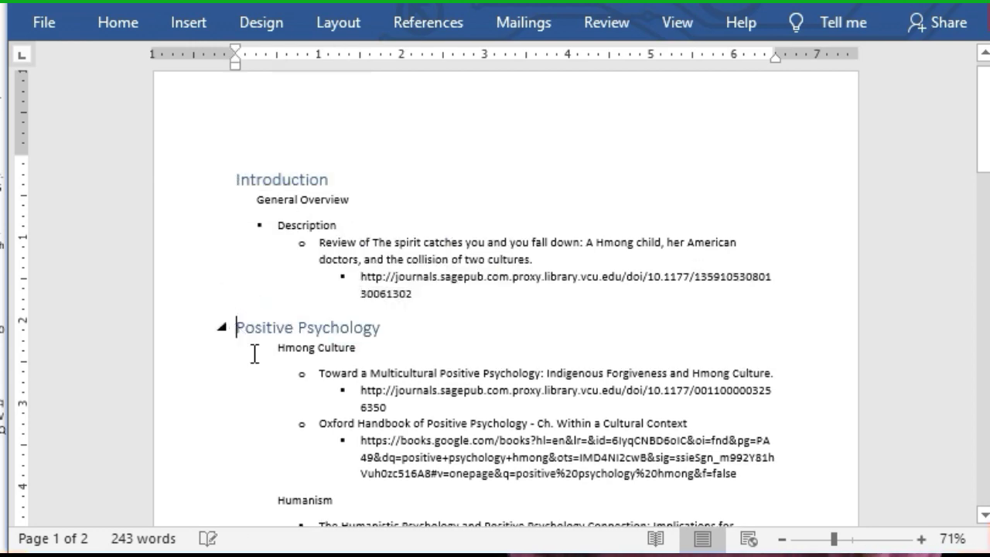
Apply Heading 2 to the Description and Hmong Culture lines with Ctrl+Alt+2.
click(309, 224)
key(ctrl+alt+2)
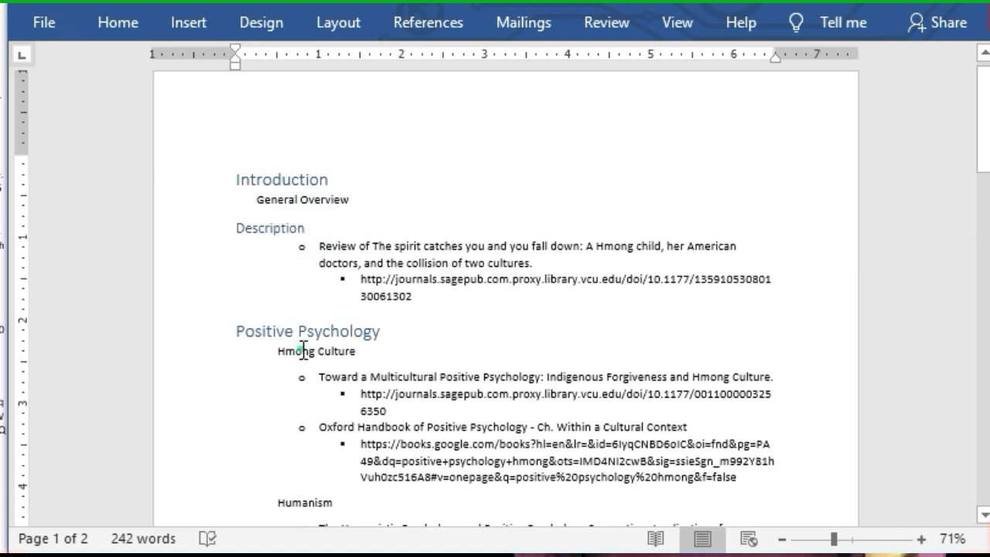
click(303, 349)
key(ctrl+alt+2)
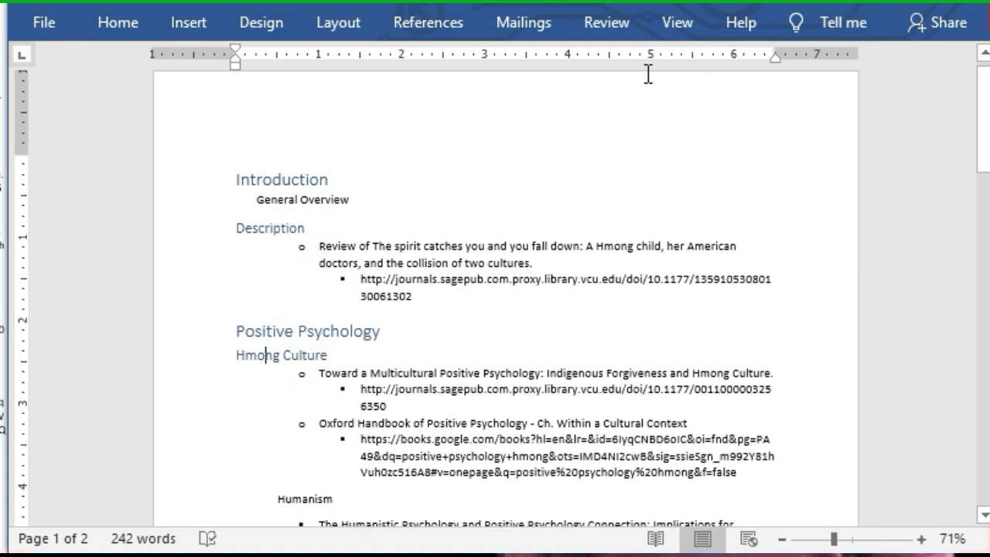
click(673, 33)
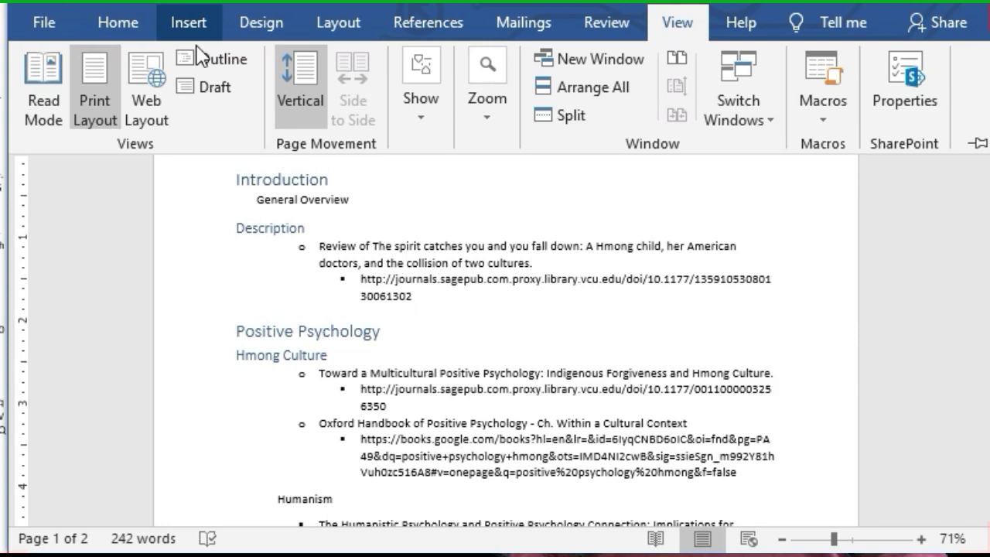
Switch to Outline view and demote Humanism to Level 3 under Hmong Culture.
click(198, 53)
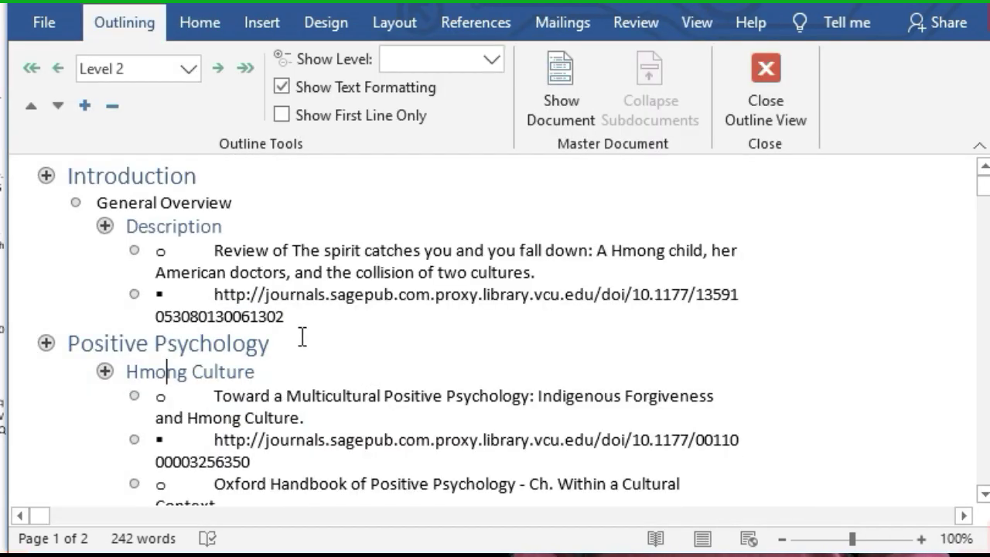
scroll(301, 334, down, 5)
scroll(301, 335, down, 10)
scroll(301, 334, up, 9)
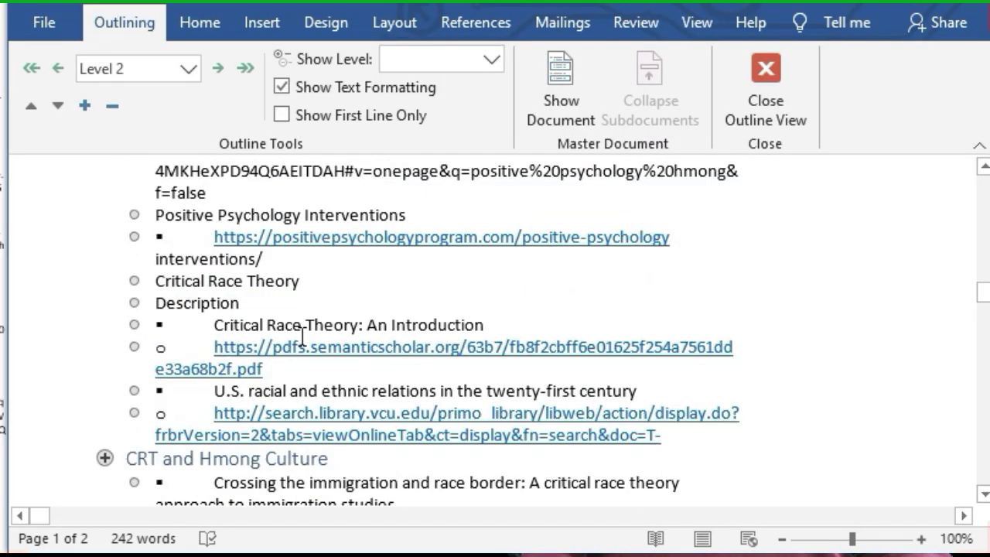
key(Up)
key(Up)
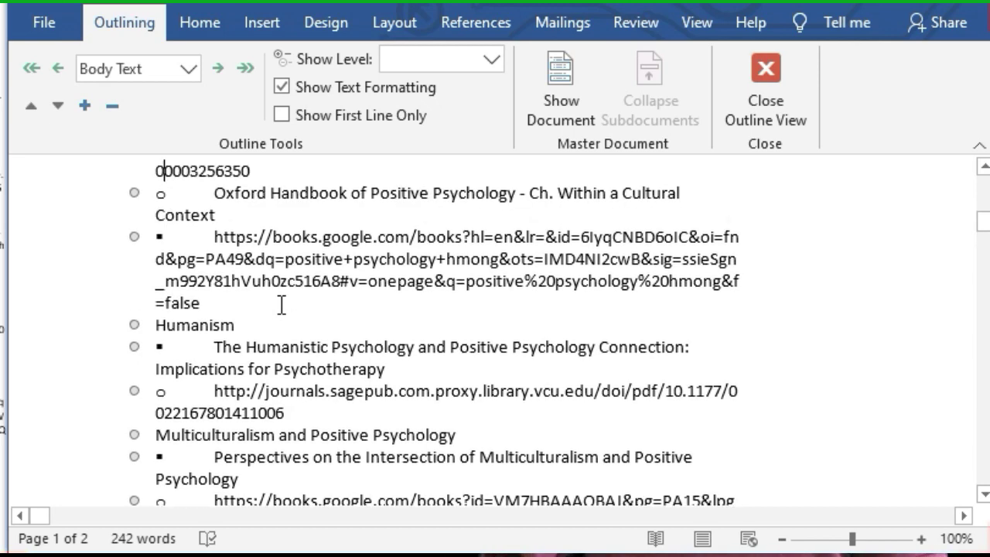
drag(138, 325, 158, 325)
key(Up)
key(Up)
key(Up)
key(Up)
key(Up)
key(Up)
key(Up)
key(Up)
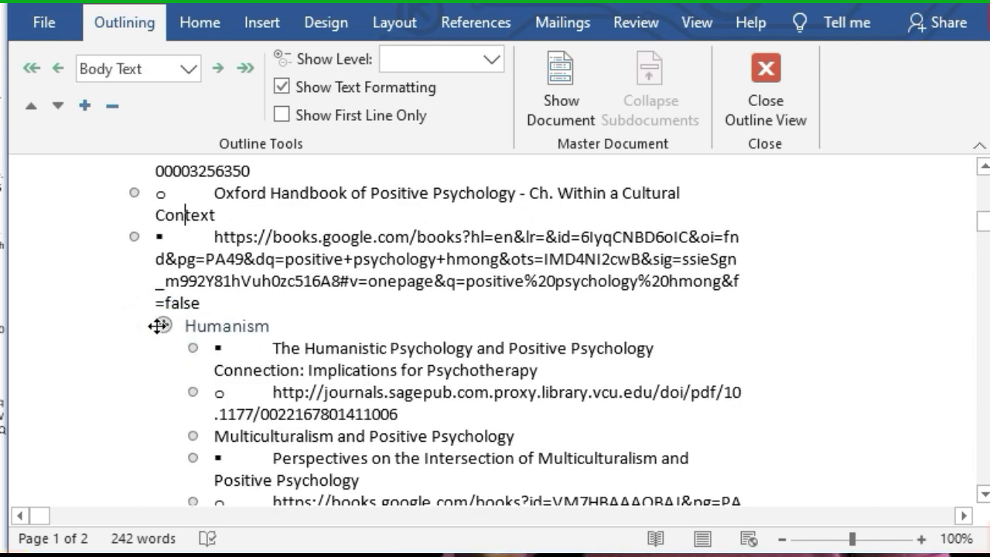
key(Up)
key(Up)
key(Up)
key(Down)
key(Down)
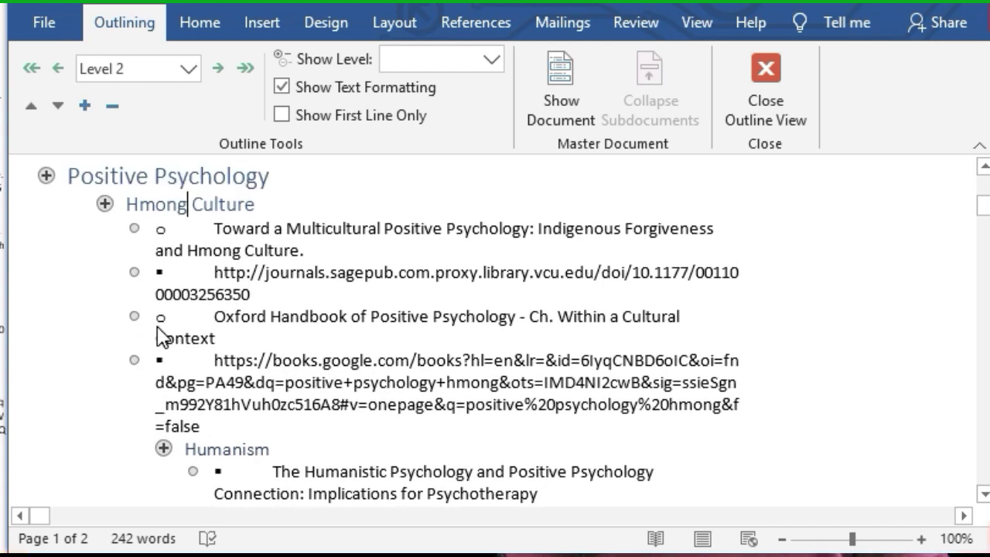
key(Down)
key(Down)
key(Down)
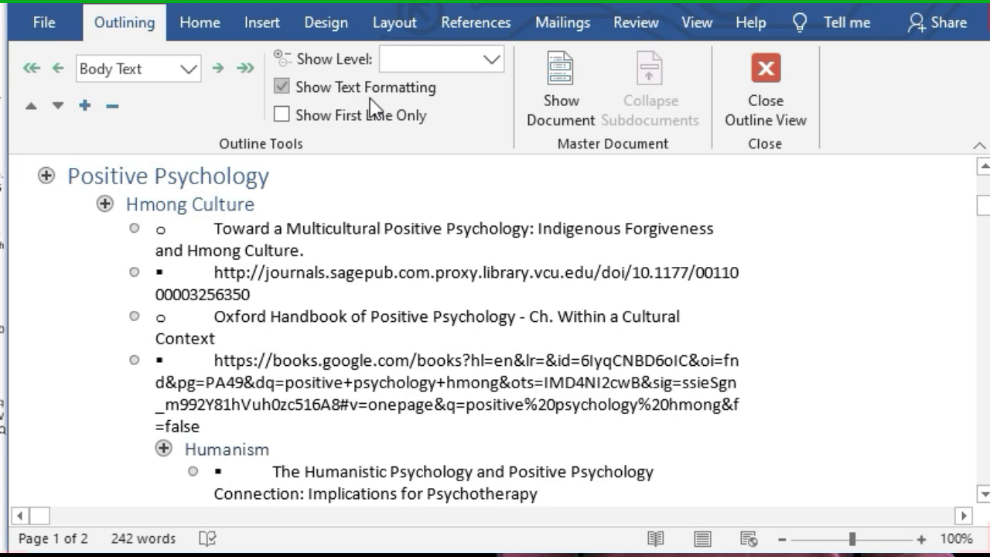
Toggle Show Text Formatting and Show First Line Only, then collapse and re-expand Description.
click(404, 88)
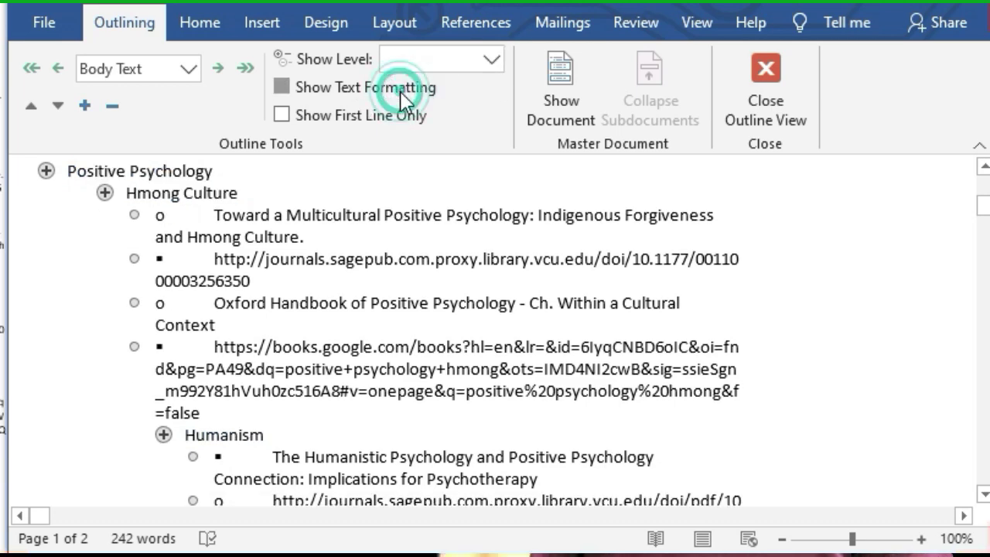
click(403, 87)
click(389, 118)
click(389, 117)
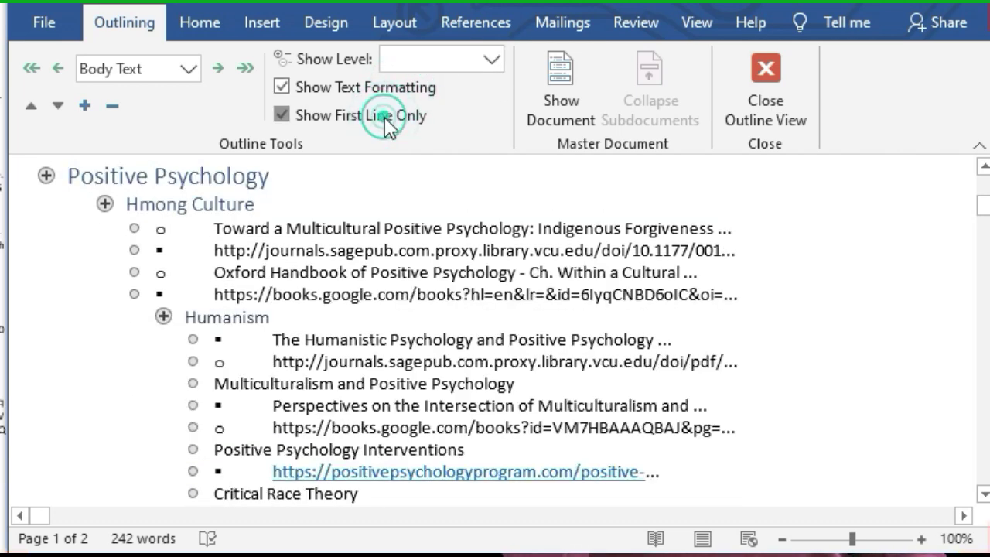
scroll(258, 283, up, 4)
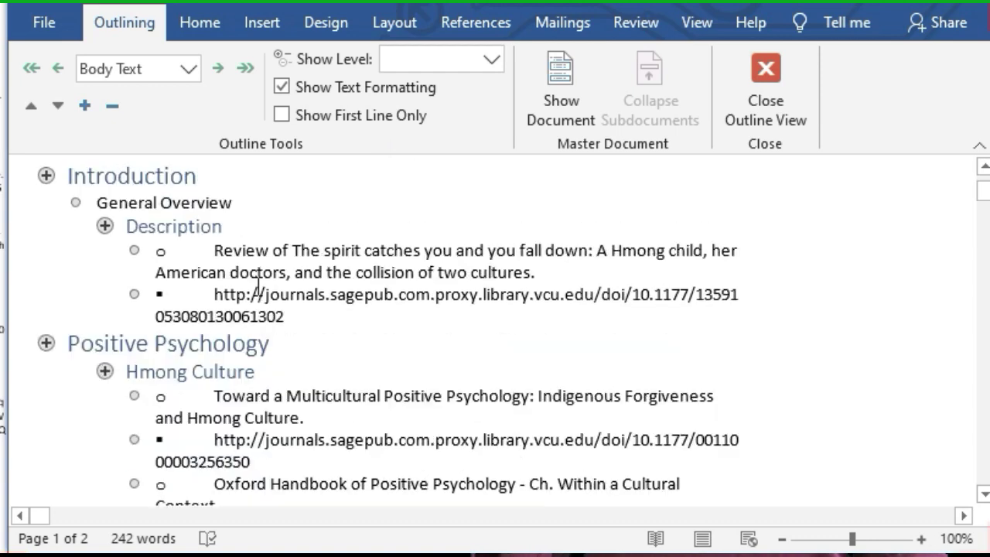
double_click(105, 226)
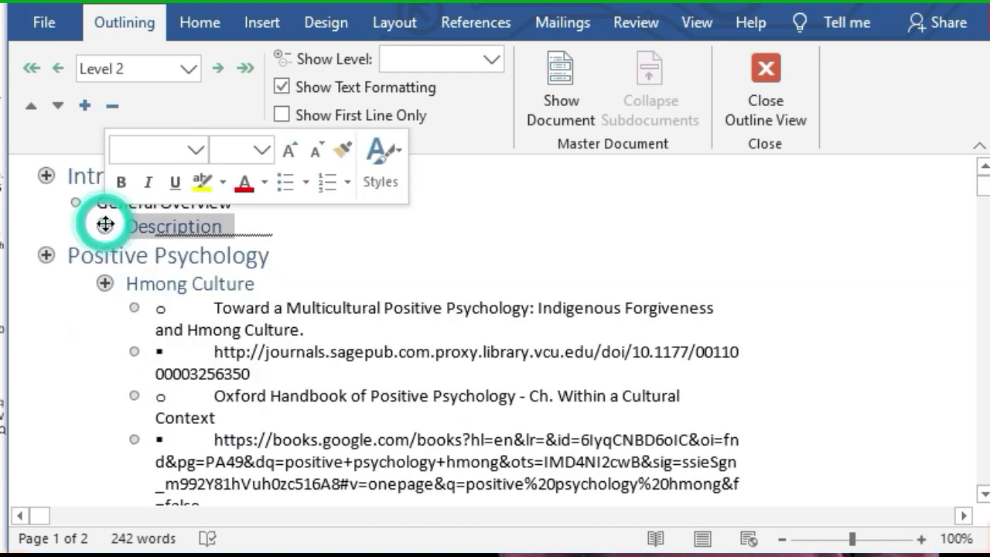
double_click(105, 226)
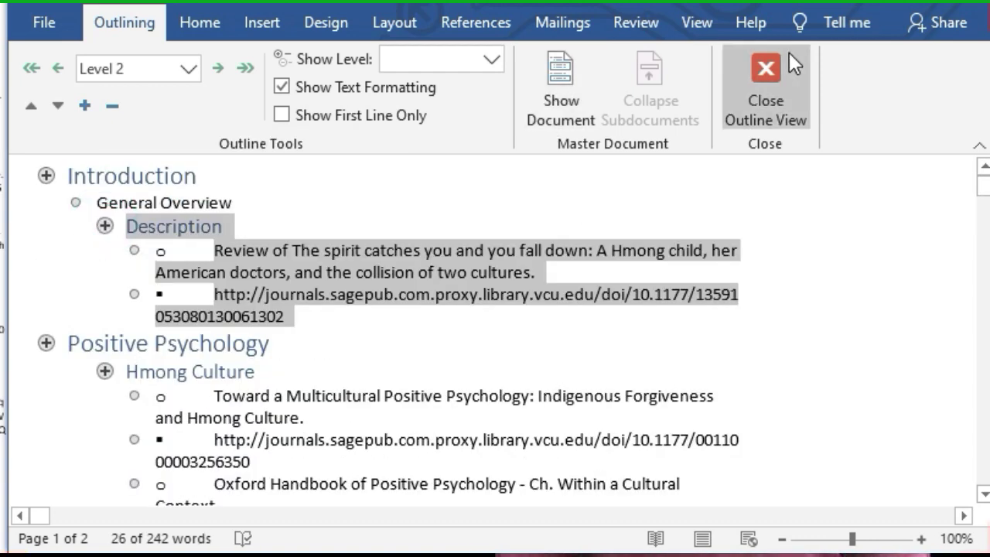
Return to page layout, make Multiculturalism and Positive Psychology a Heading 1, and collapse and re-expand it.
click(773, 63)
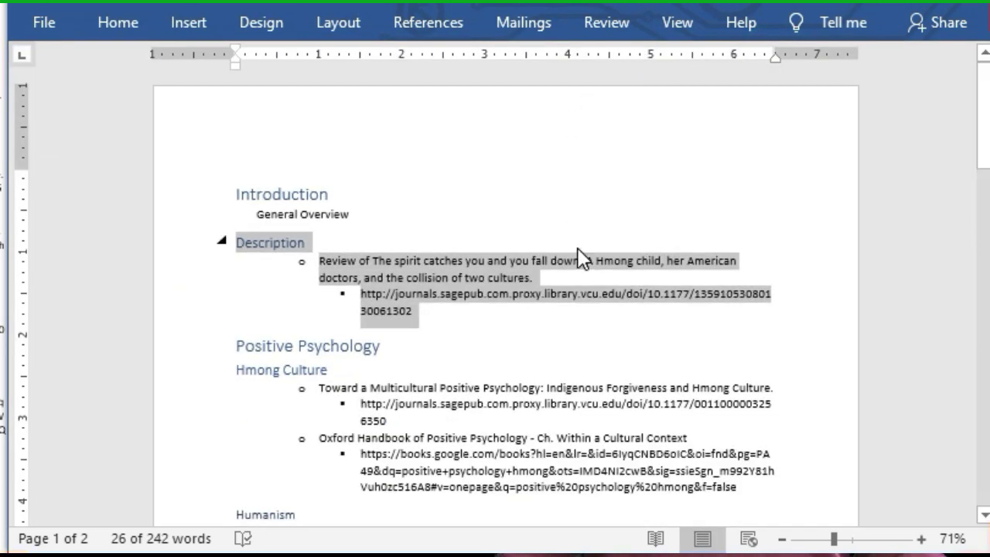
key(Down)
key(Down)
key(Down)
key(Down)
key(Down)
key(Down)
key(Down)
key(Down)
key(Down)
key(Down)
key(Down)
key(Down)
key(Down)
key(Down)
key(Down)
key(Down)
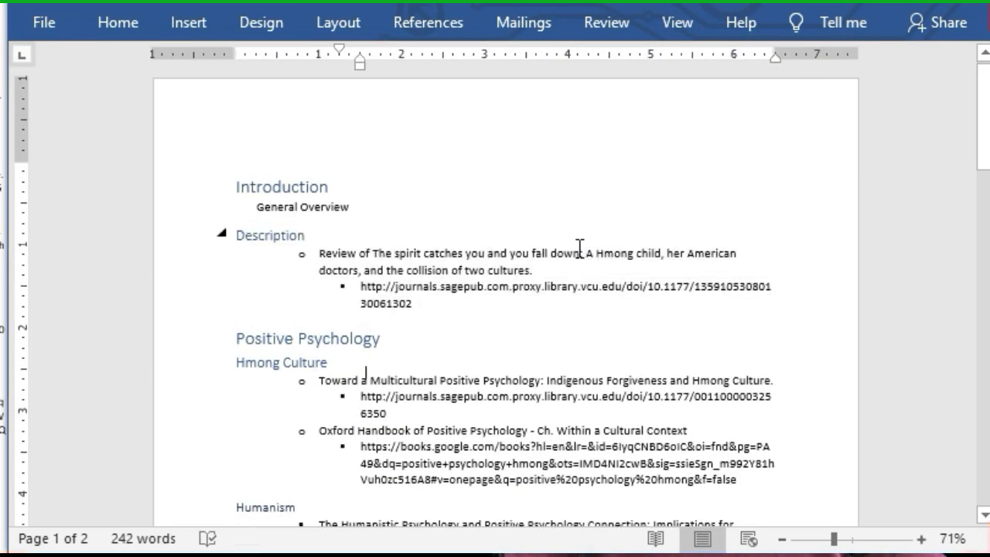
key(Down)
key(Down)
key(Down)
key(Down)
key(Down)
key(Down)
key(Down)
key(Down)
key(Down)
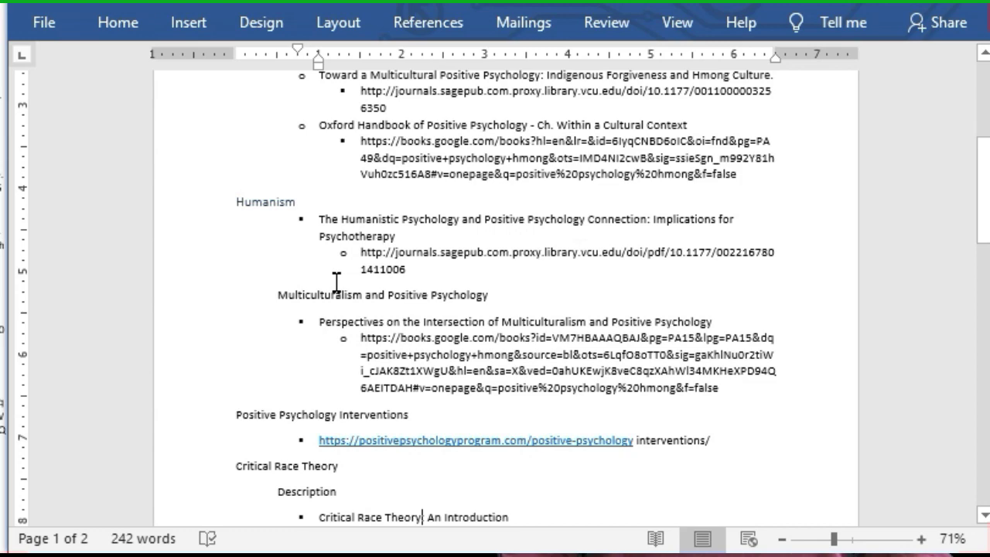
click(333, 289)
key(ctrl+alt+1)
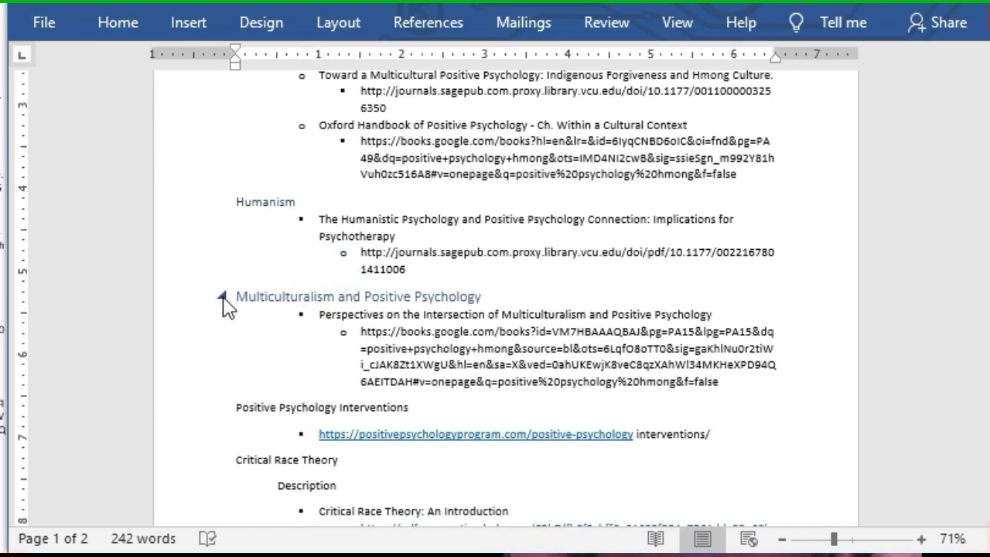
click(222, 297)
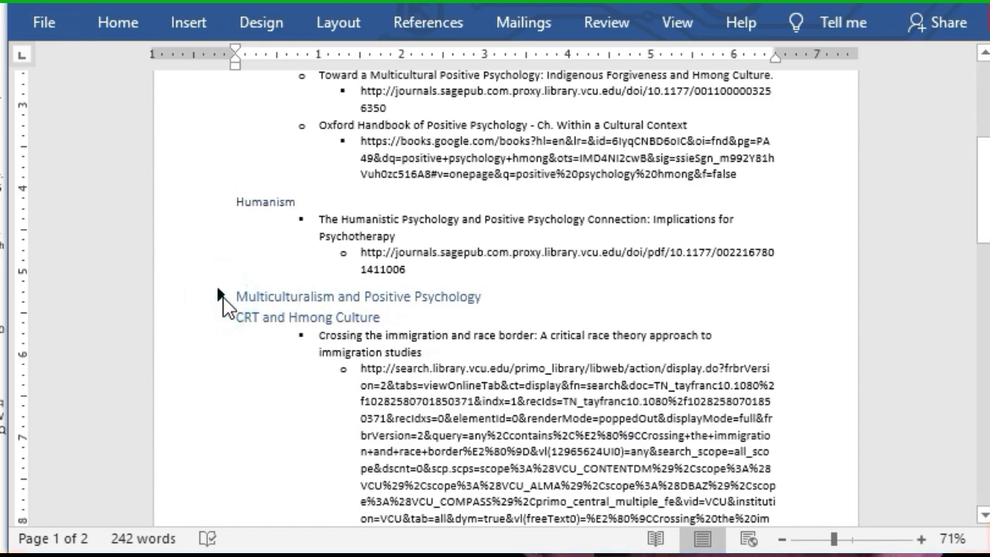
click(221, 296)
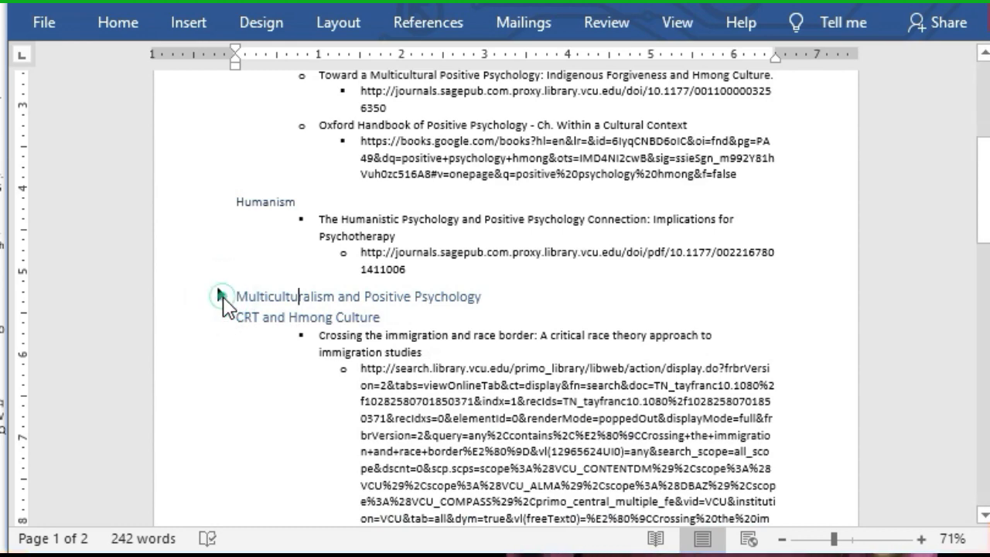
click(220, 295)
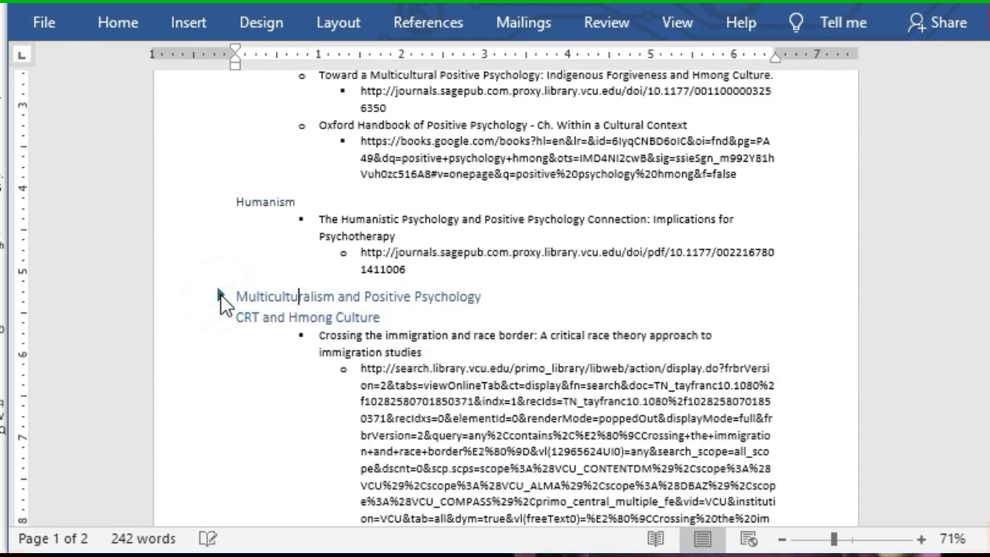
click(222, 295)
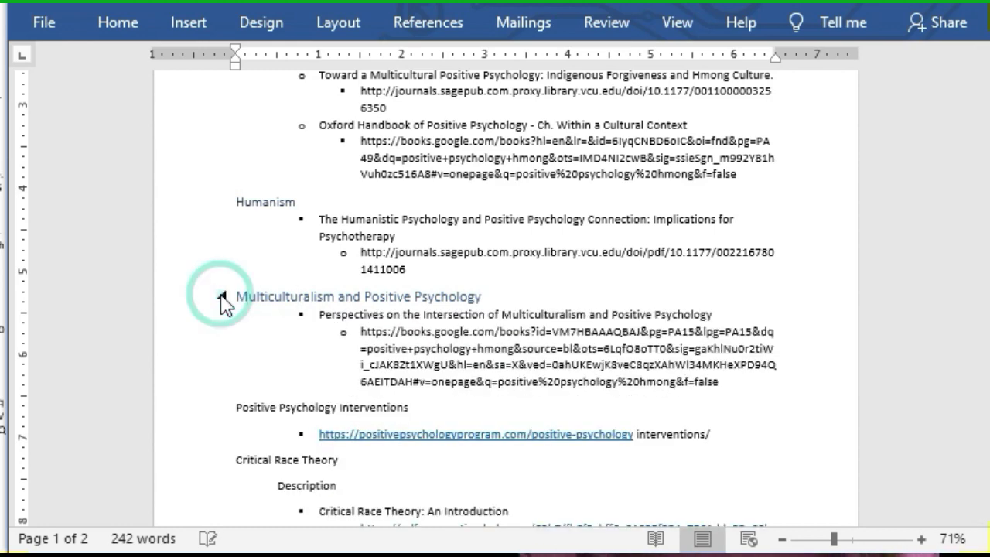
Make Positive Psychology Interventions and Critical Race Theory Heading 1, then collapse those sections.
click(259, 414)
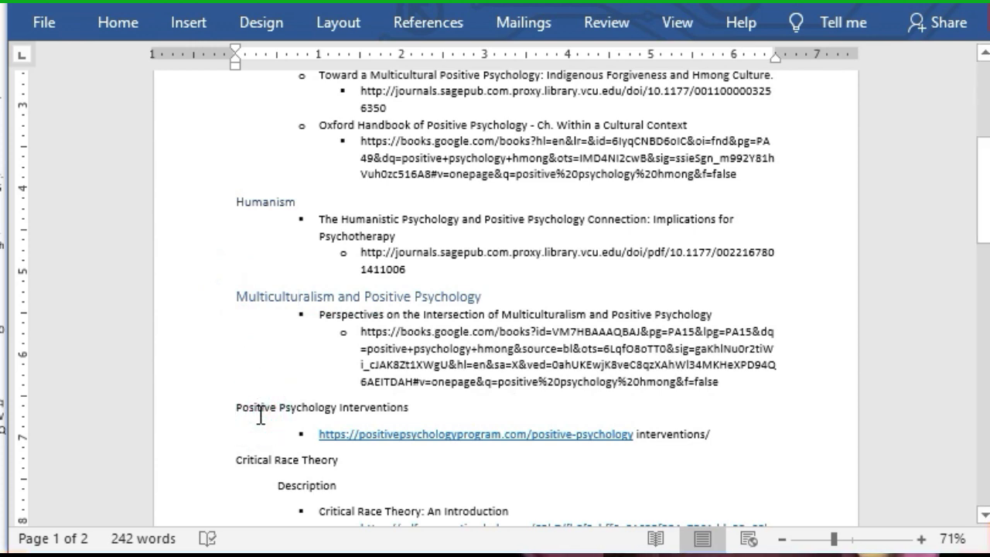
key(ctrl+alt+1)
click(263, 458)
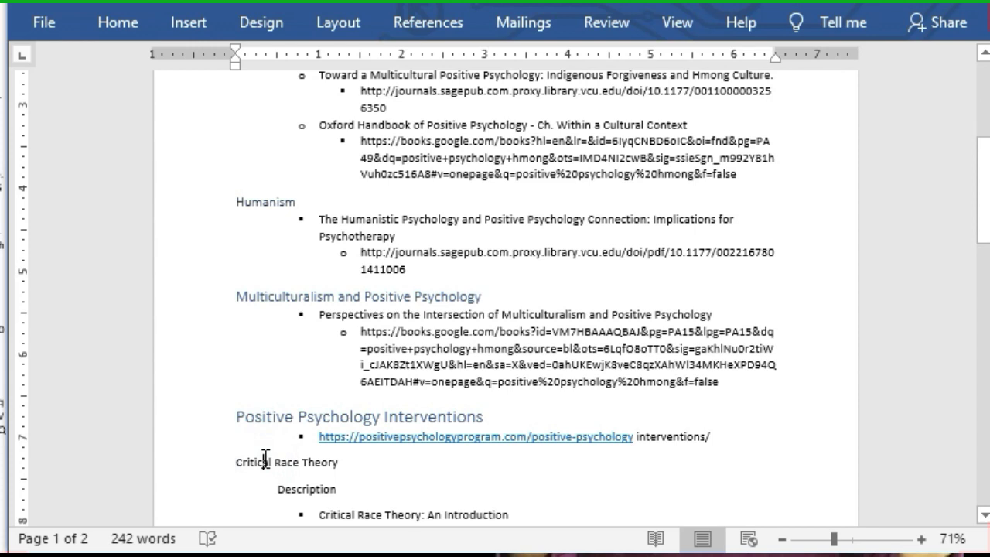
key(ctrl+alt+1)
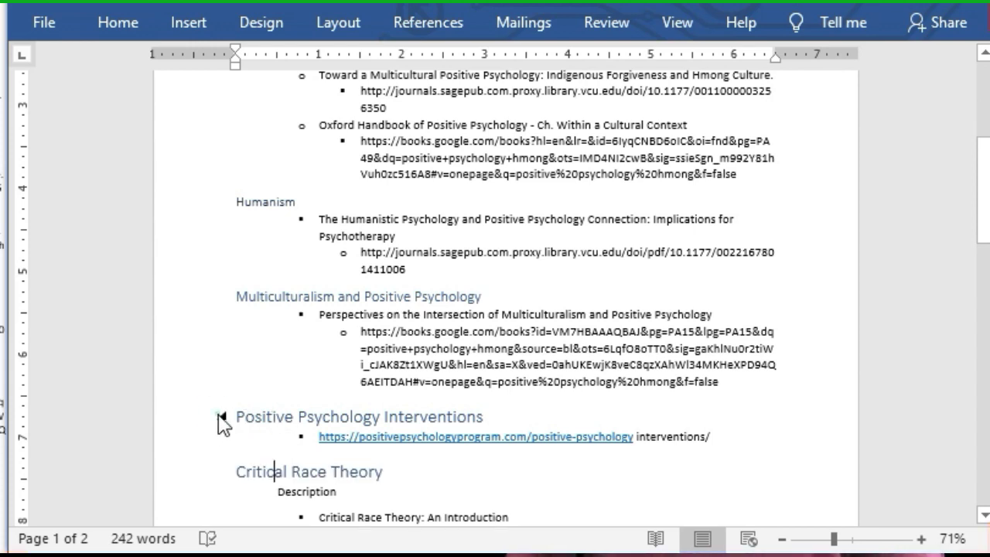
click(222, 417)
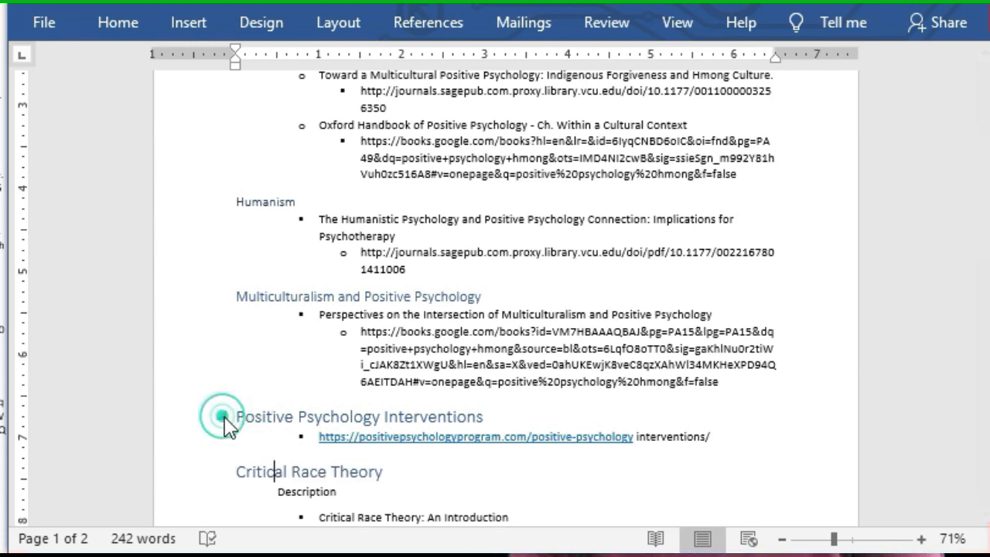
click(225, 297)
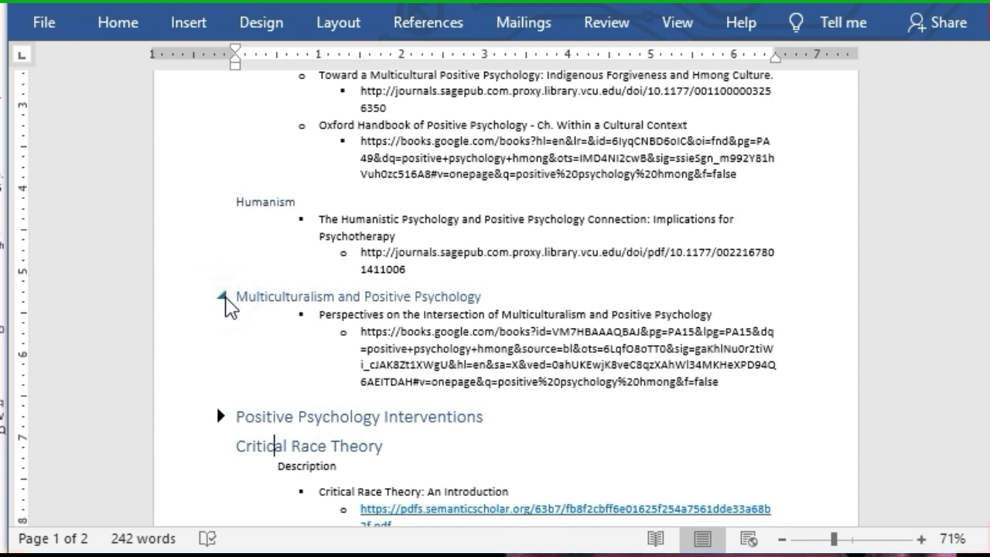
click(225, 298)
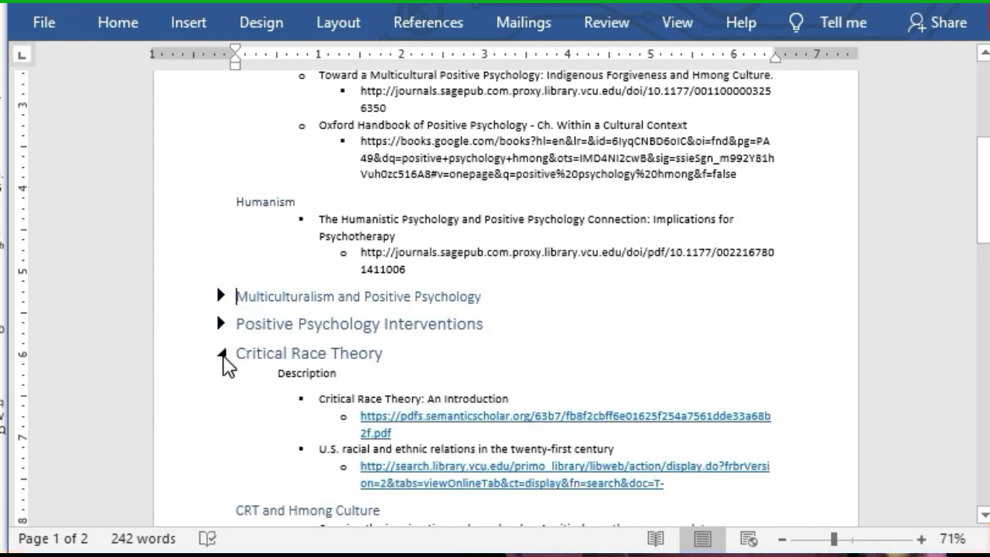
Make Description a Heading 3 and collapse the Description and CRT and Hmong Culture sections.
click(310, 377)
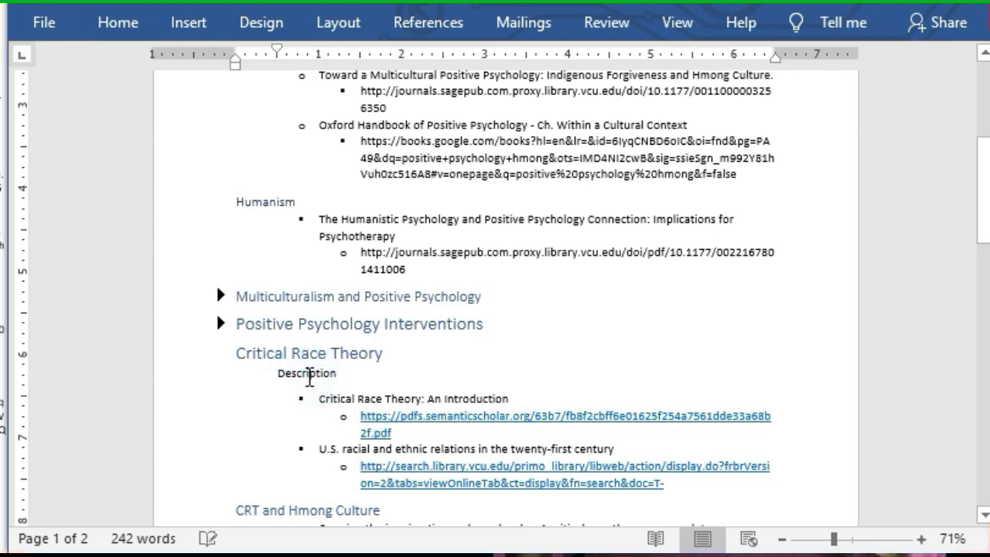
key(ctrl+alt+3)
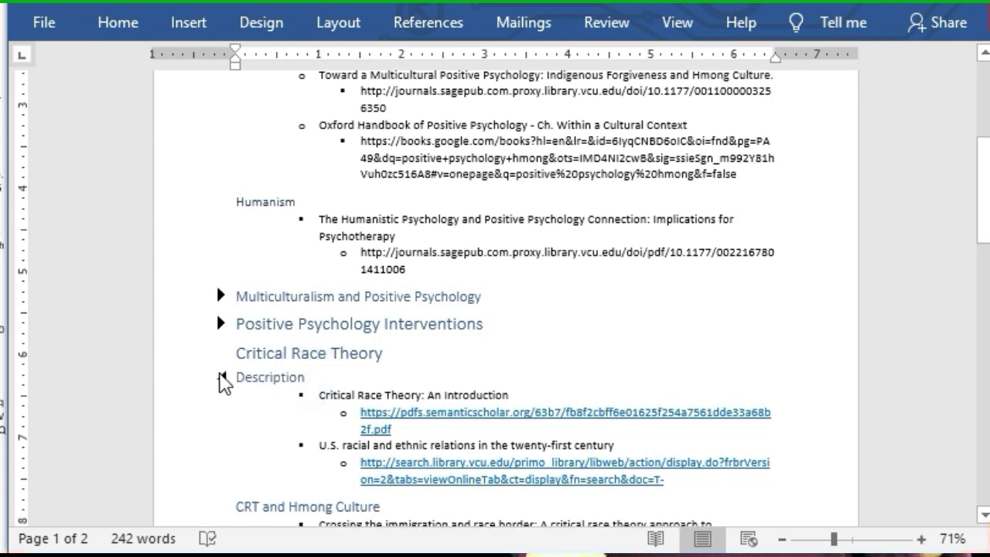
click(221, 377)
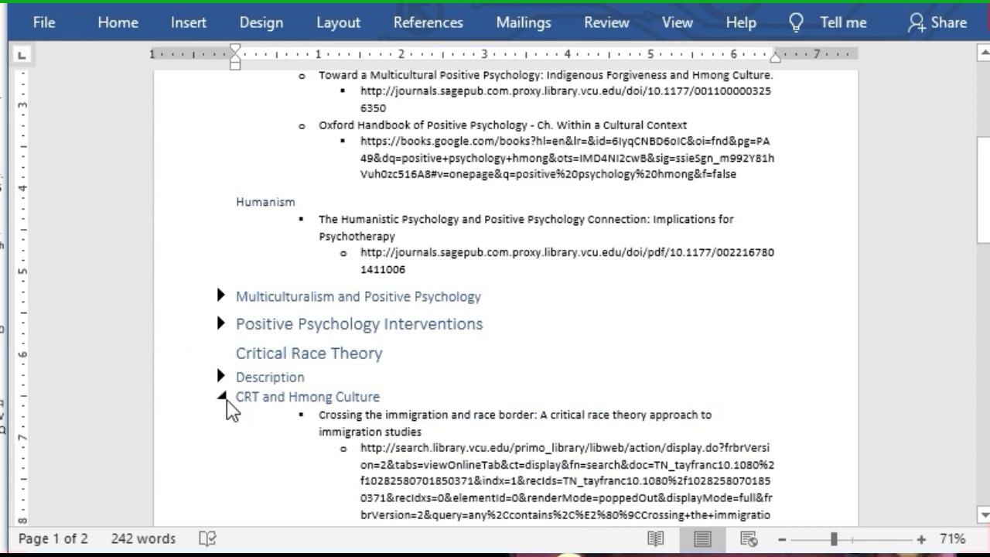
click(221, 396)
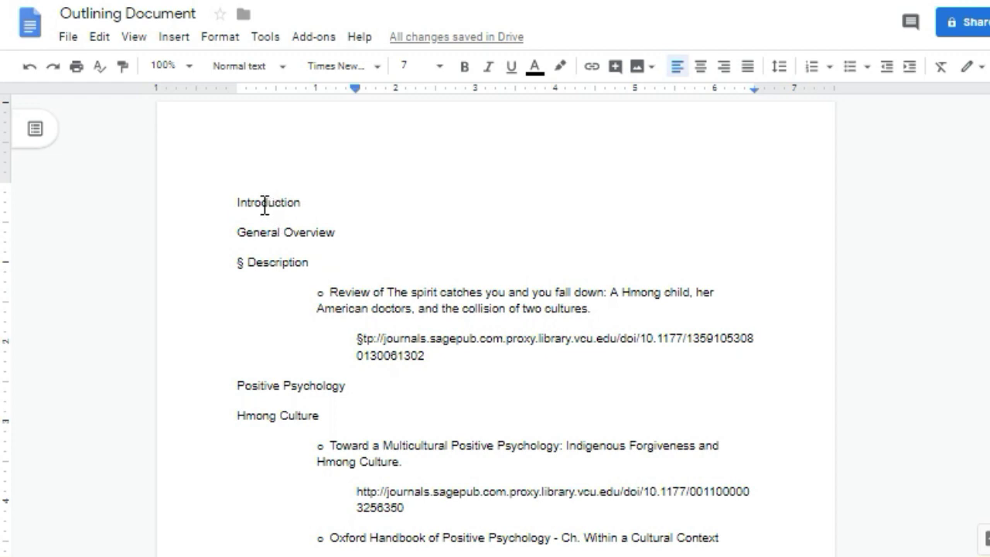
Make Introduction a Heading 1, and General Overview and § Description Heading 2.
click(264, 203)
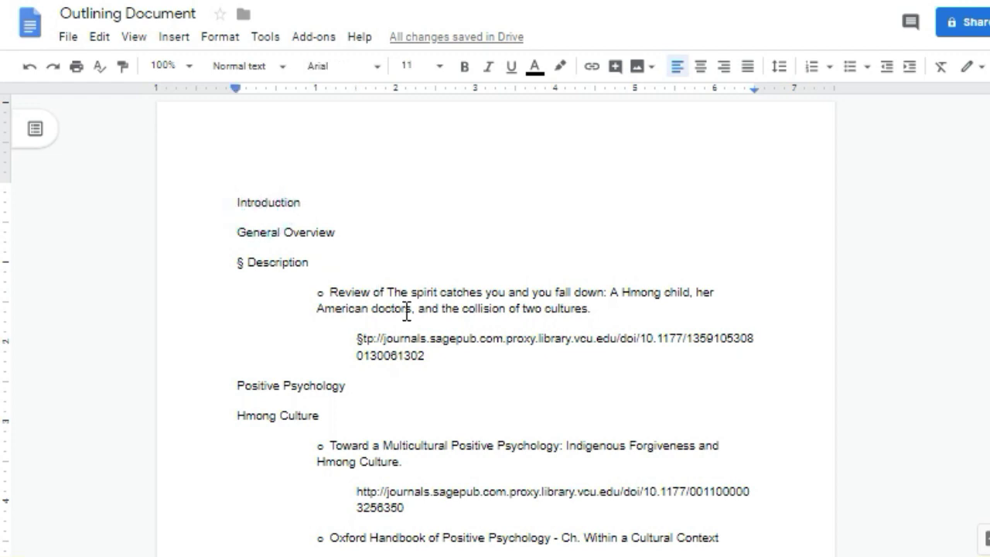
key(ctrl+alt+1)
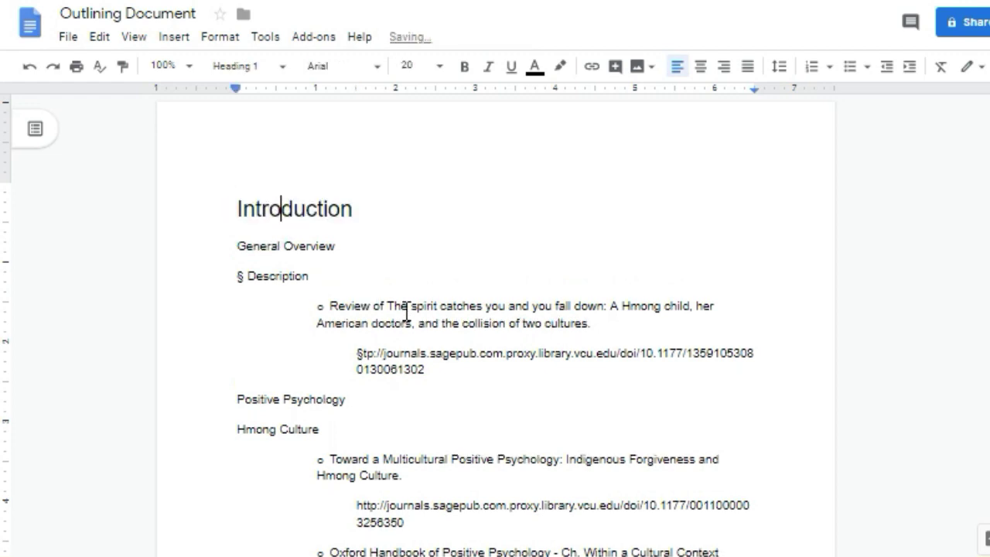
click(305, 247)
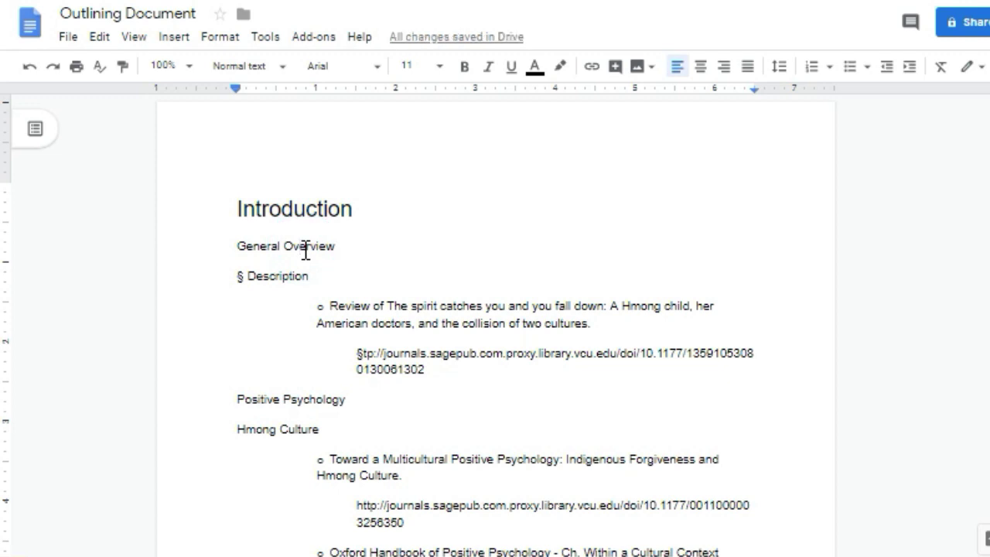
key(ctrl+alt+2)
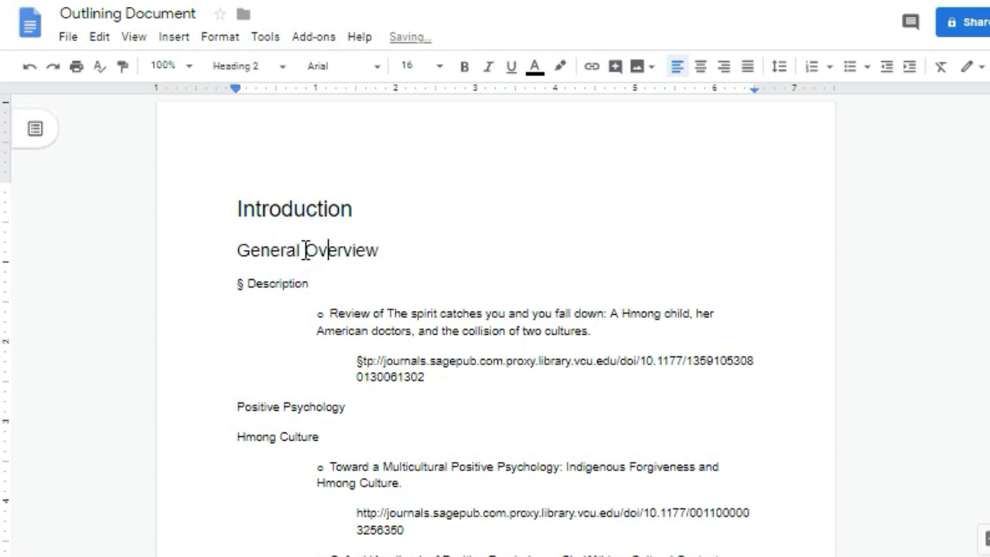
click(276, 286)
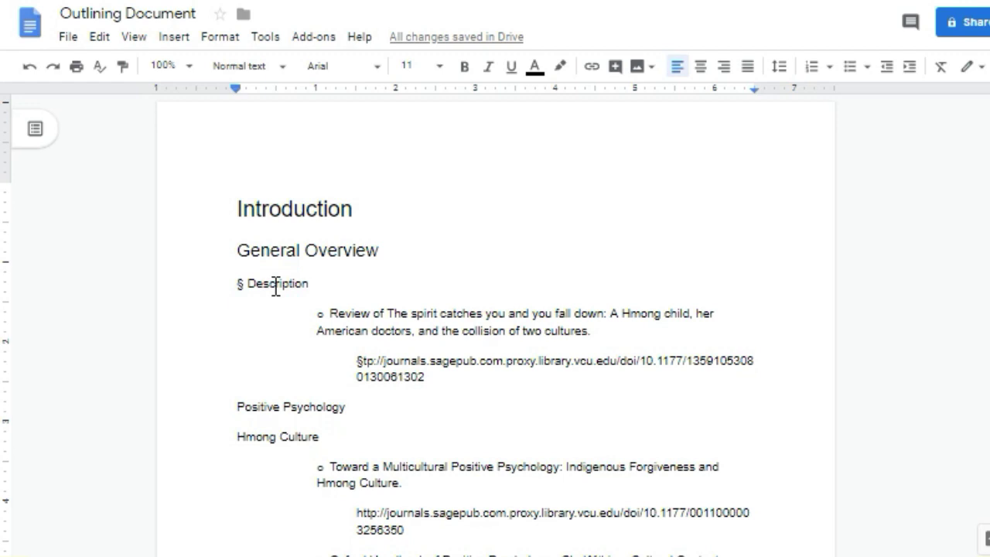
key(ctrl+alt+2)
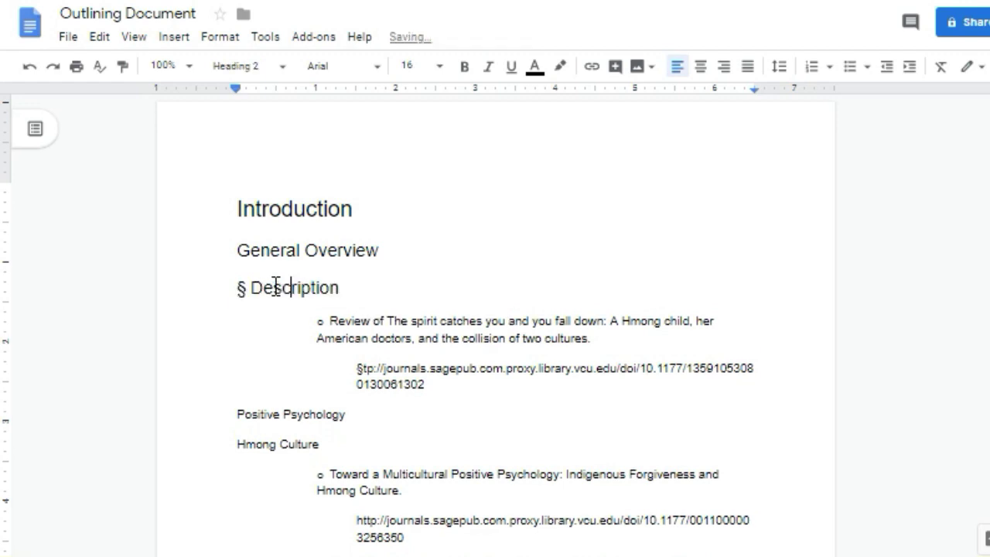
Undo a stray heading on the URL line, then make Positive Psychology Heading 1 and Hmong Culture Heading 2.
click(281, 404)
key(ctrl+alt+1)
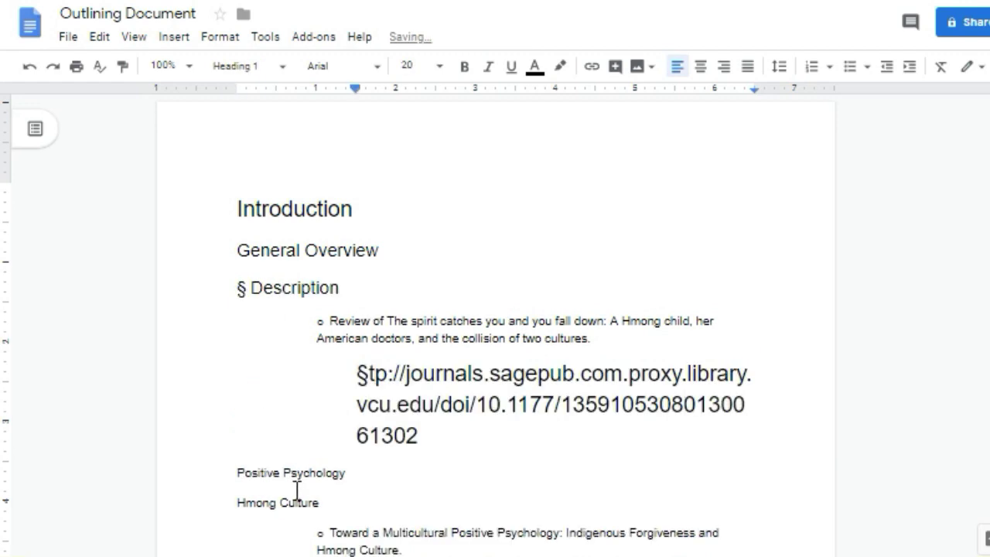
key(ctrl+z)
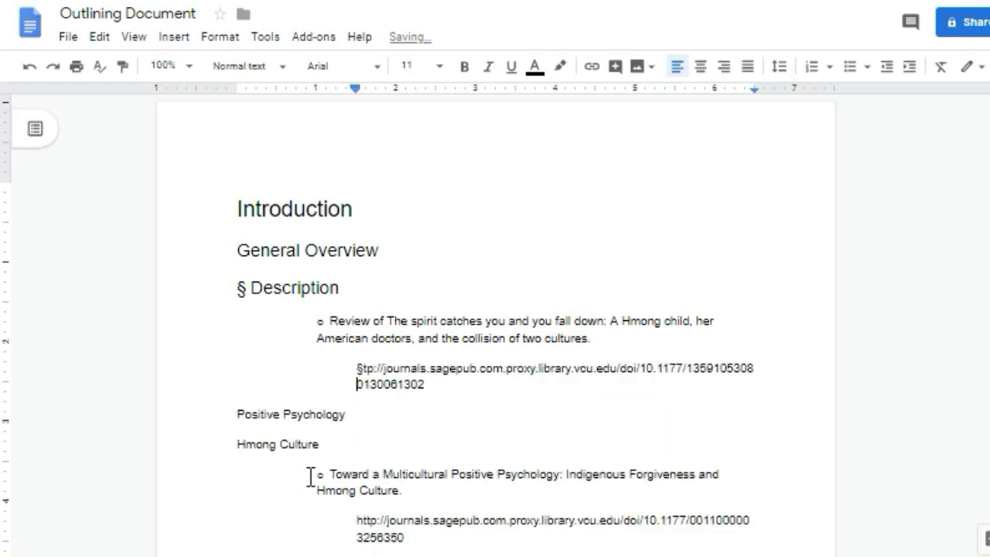
click(294, 418)
key(ctrl+alt+1)
click(287, 457)
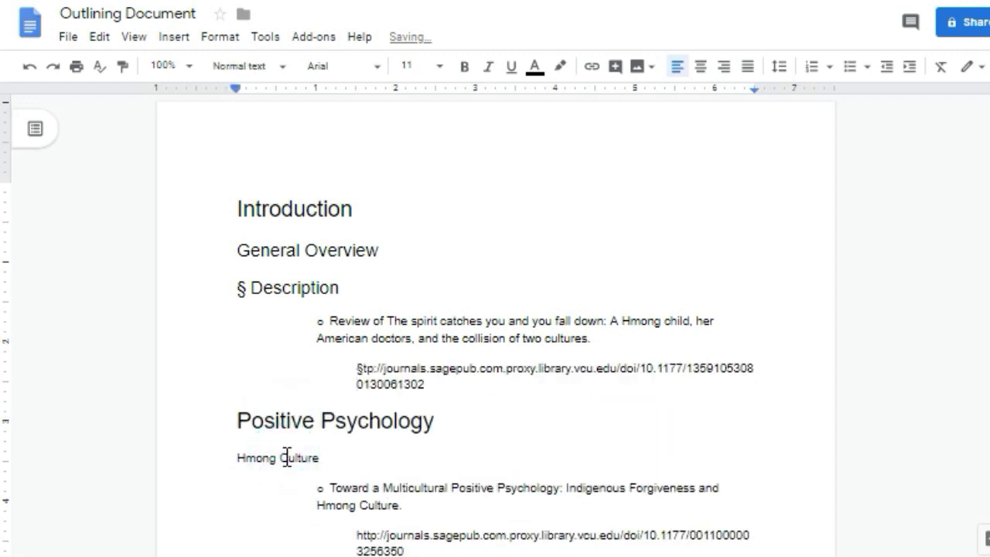
key(ctrl+alt+2)
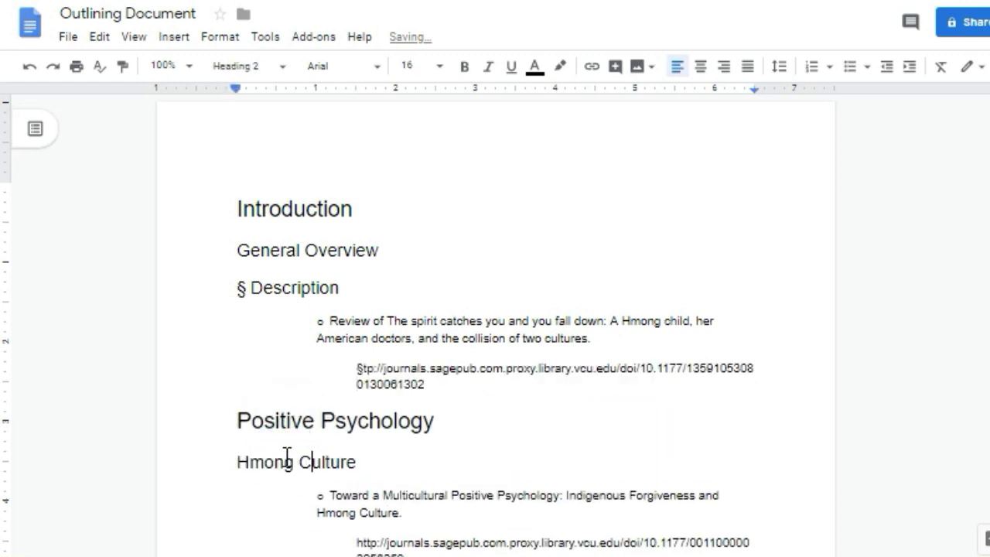
Open the document outline panel beside the page and jump to the Introduction heading.
click(32, 139)
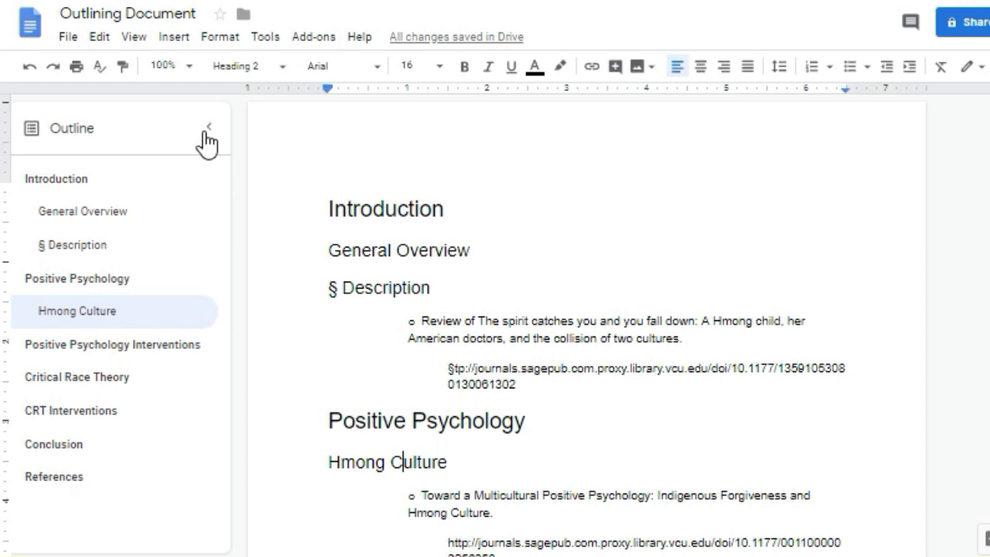
click(207, 128)
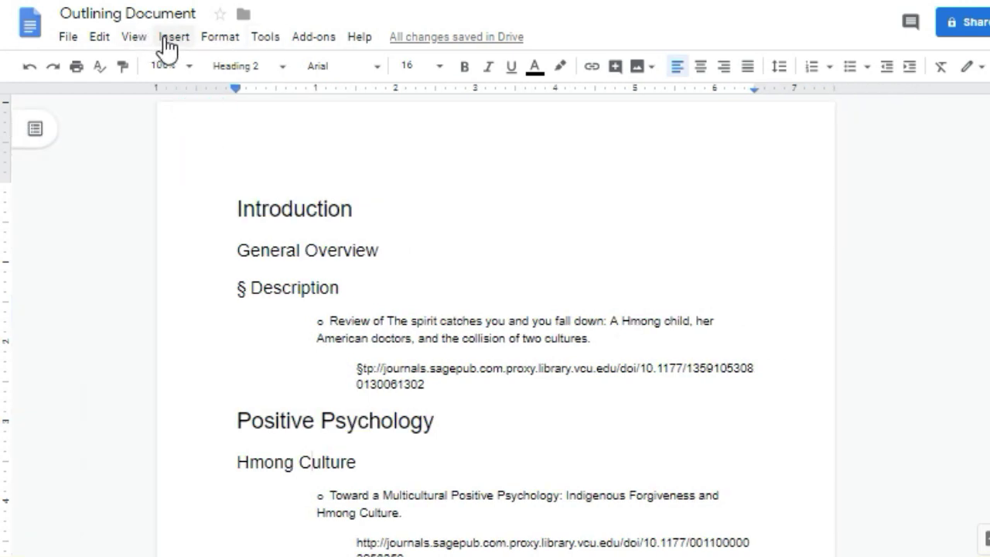
click(137, 39)
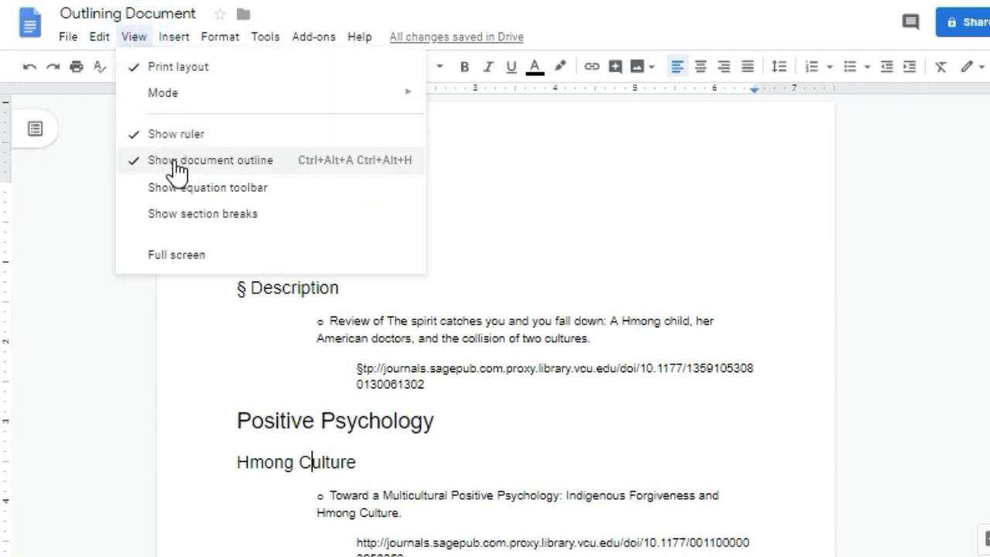
click(42, 199)
click(31, 127)
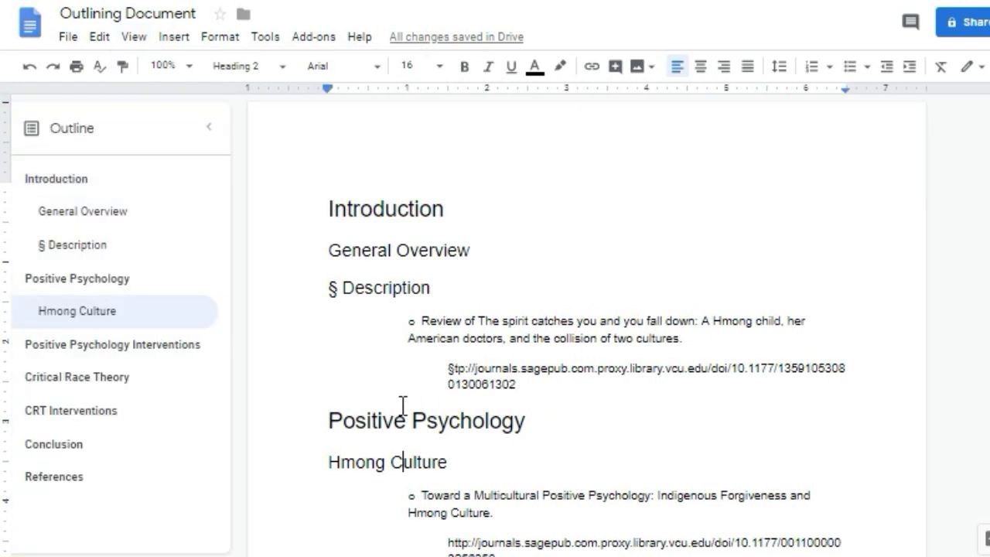
click(55, 179)
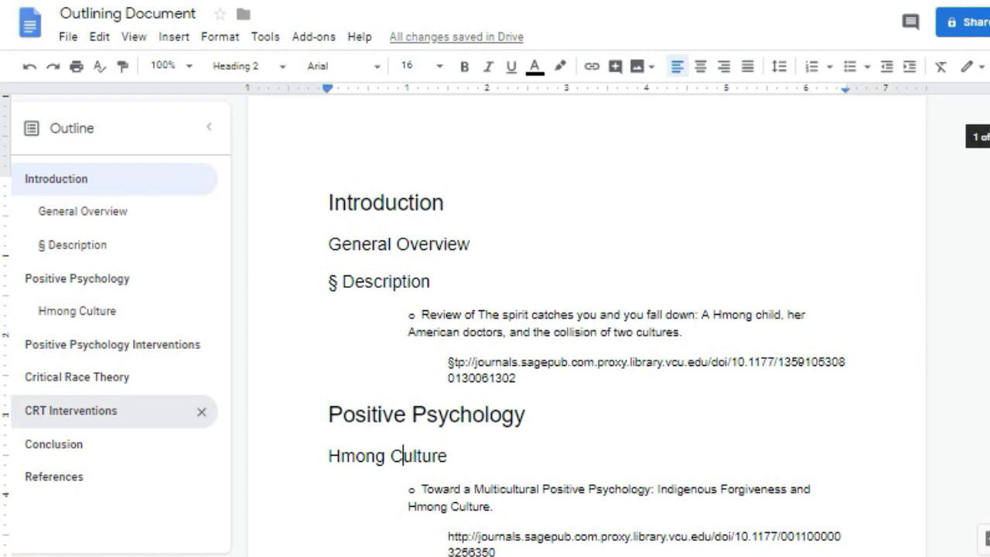
Make Humanism, Multiculturalism and Positive Psychology, and the CRT Description line Heading 2.
scroll(392, 220, down, 7)
click(355, 216)
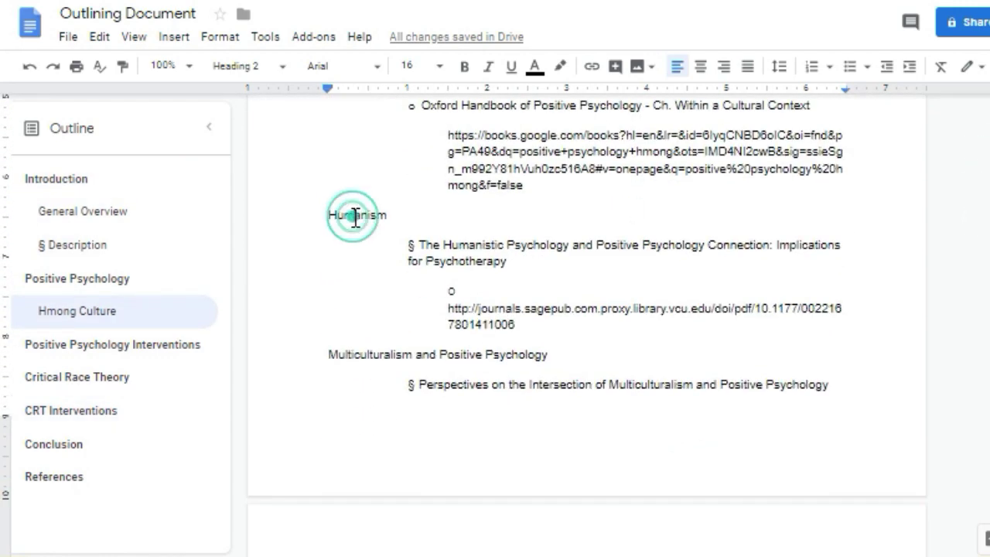
key(ctrl+alt+2)
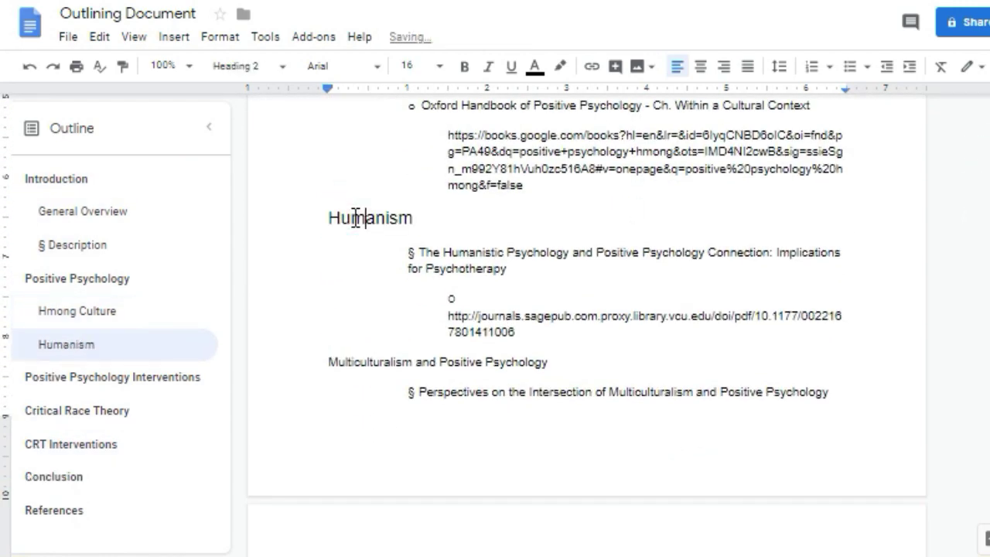
click(390, 361)
key(ctrl+alt+2)
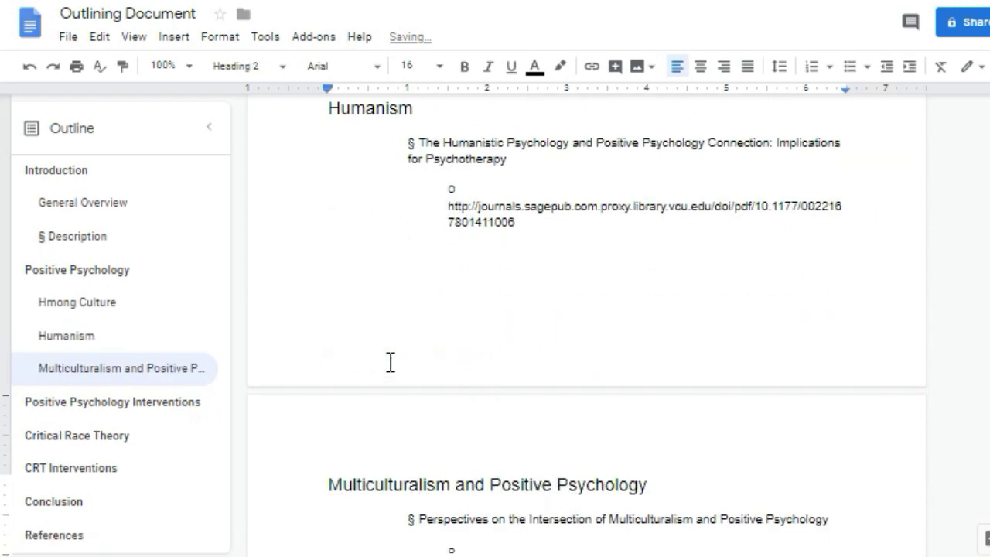
scroll(392, 446, down, 4)
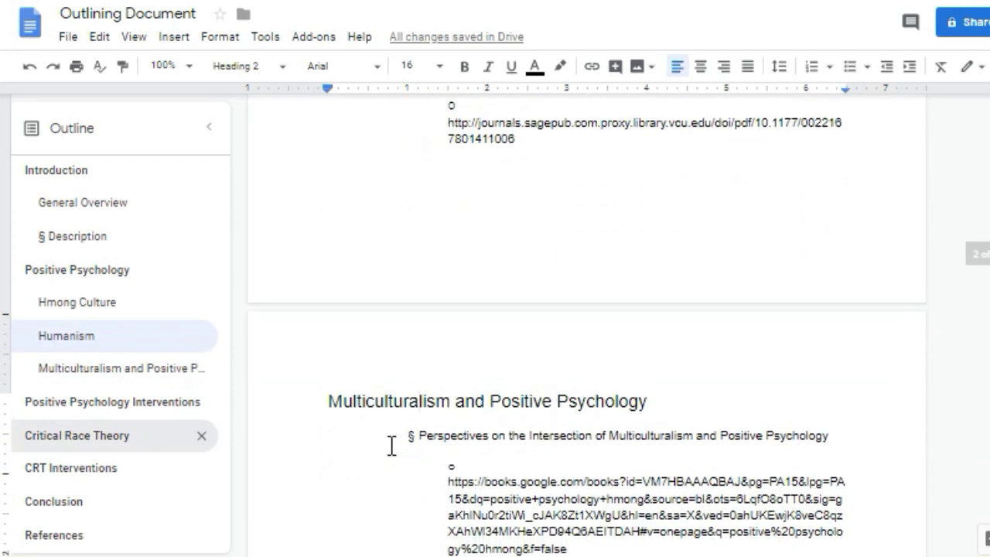
scroll(391, 446, down, 2)
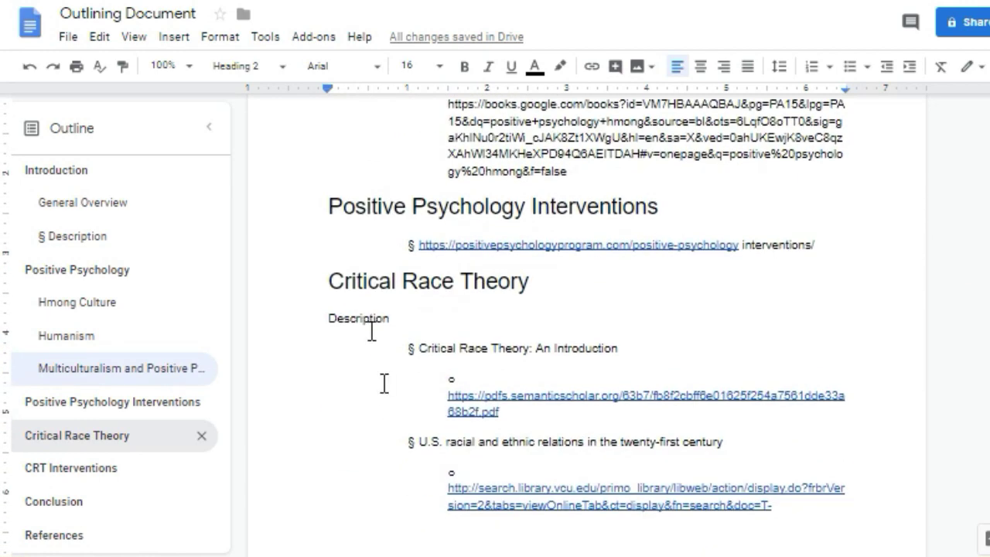
click(369, 322)
key(ctrl+alt+2)
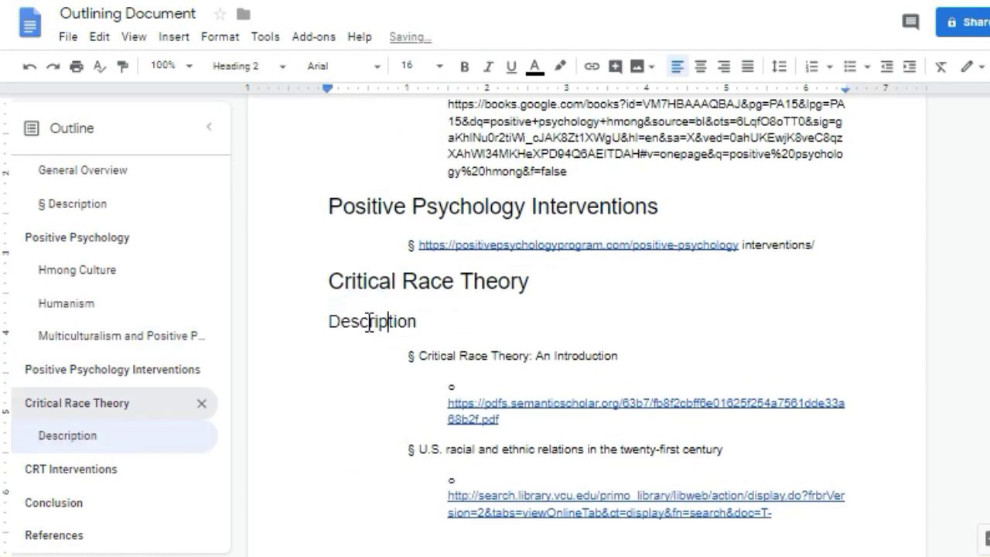
Make CRT and Hmong Culture and CRT - Microaggression Heading 2 subheadings.
scroll(464, 387, down, 2)
scroll(464, 389, down, 3)
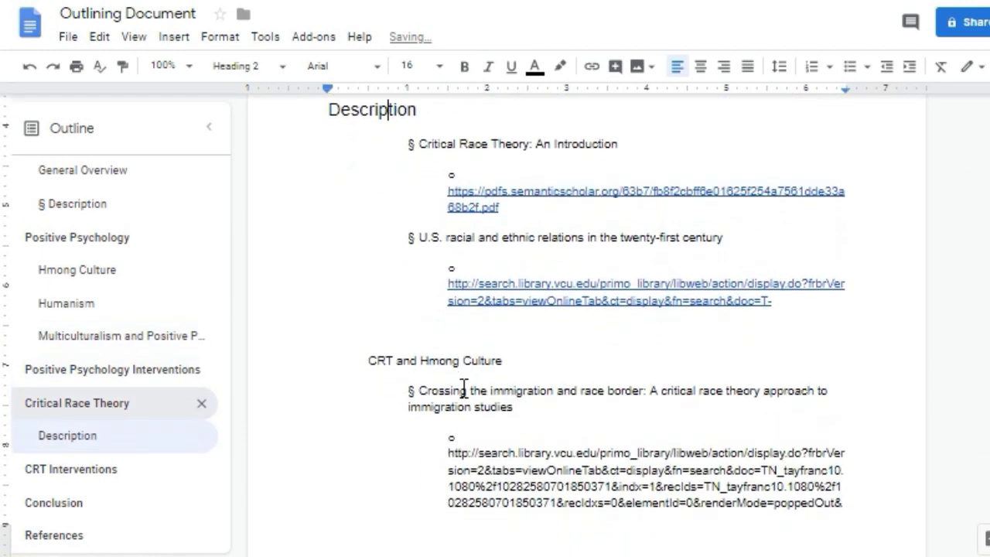
click(435, 282)
key(ctrl+alt+2)
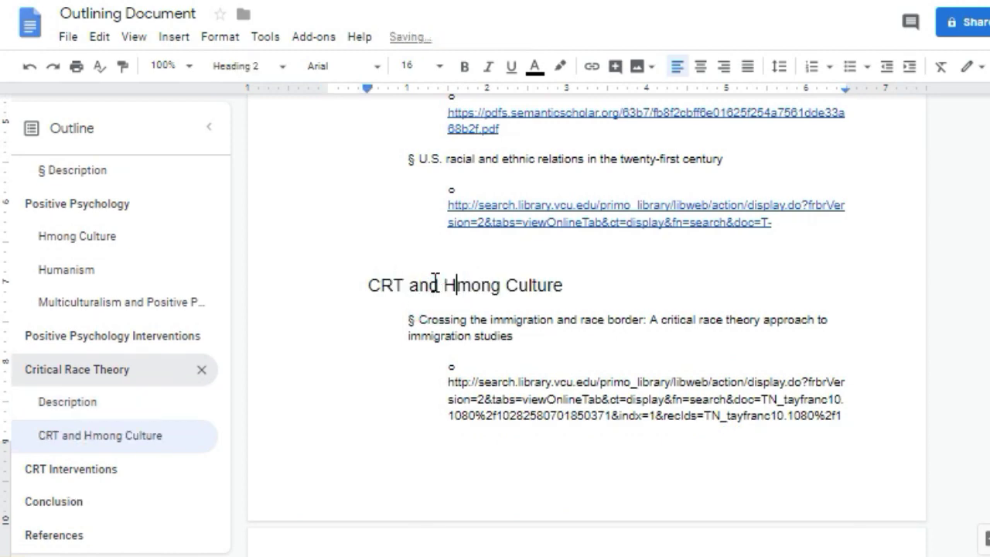
scroll(564, 360, down, 1)
scroll(565, 359, down, 8)
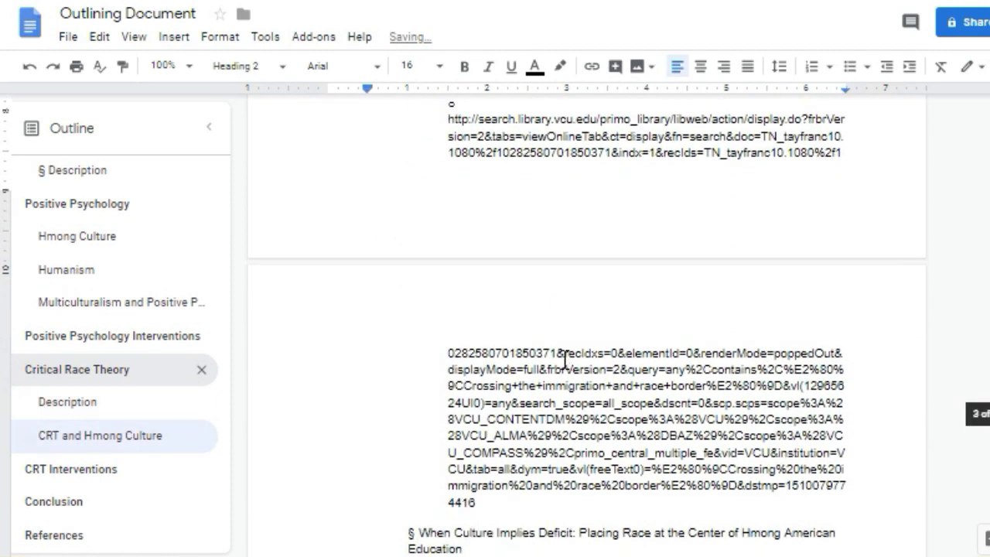
click(431, 324)
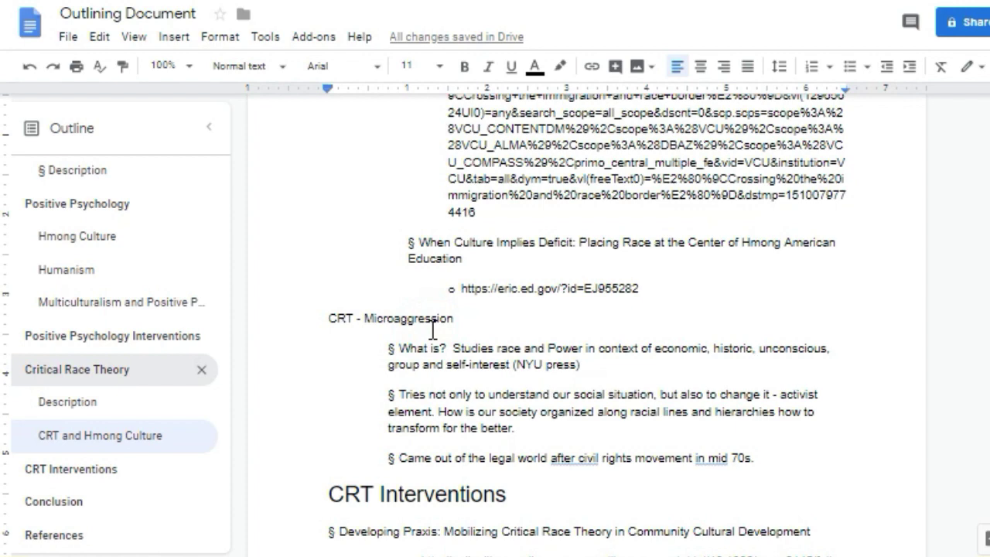
key(ctrl+alt+2)
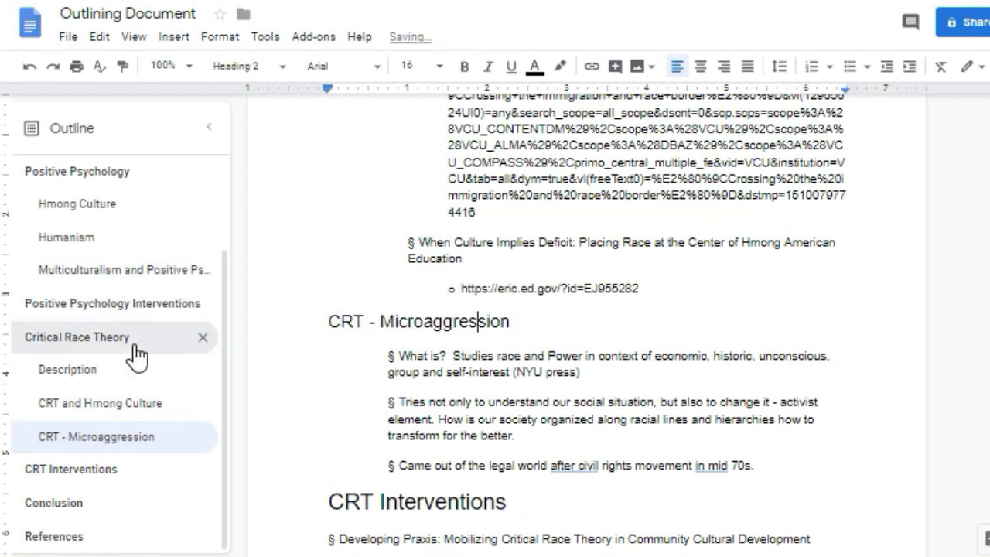
Jump to Hmong Culture, Description and Positive Psychology Interventions using the document outline entries.
click(87, 204)
scroll(85, 193, up, 3)
click(86, 246)
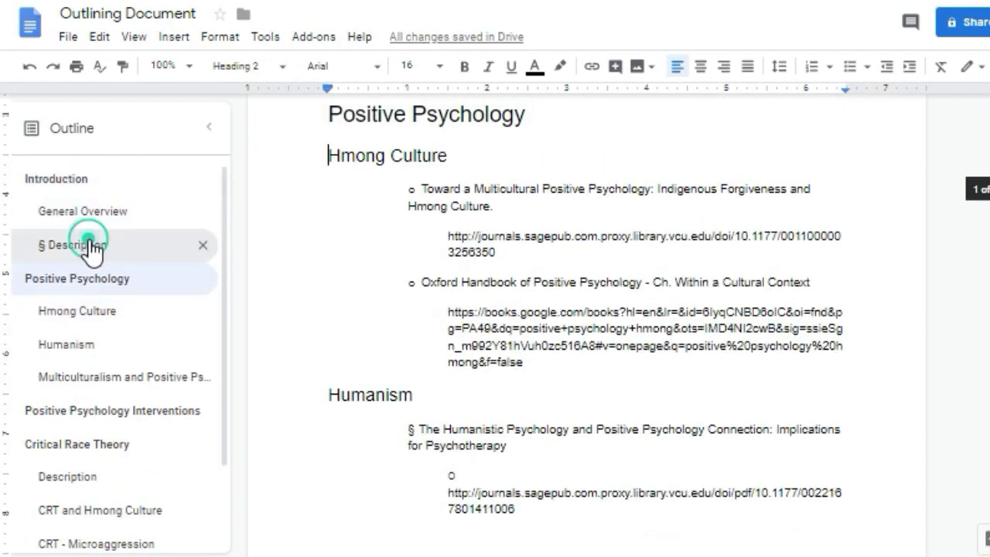
click(93, 410)
scroll(93, 424, down, 1)
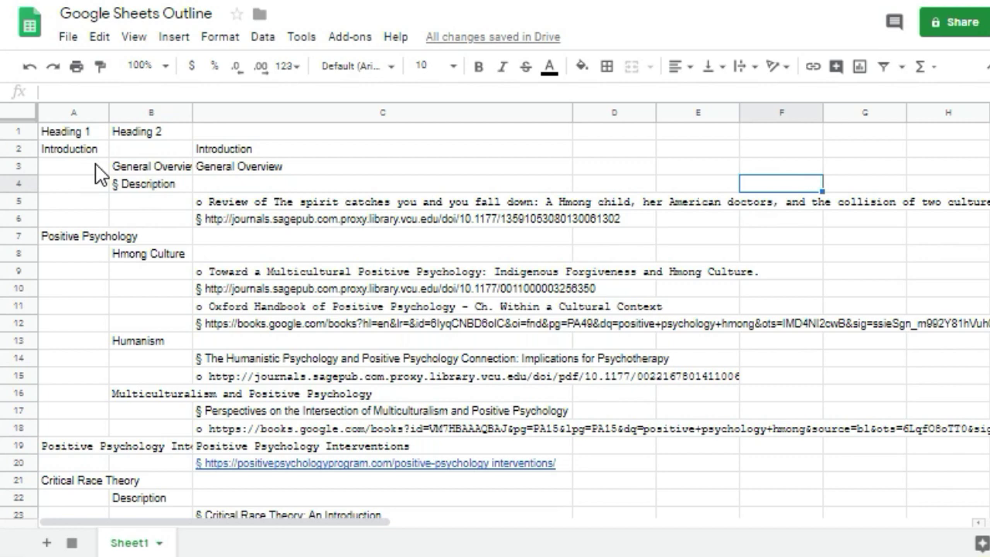
Select columns A and B, then hide rows 9–12 holding the Hmong Culture references.
click(73, 111)
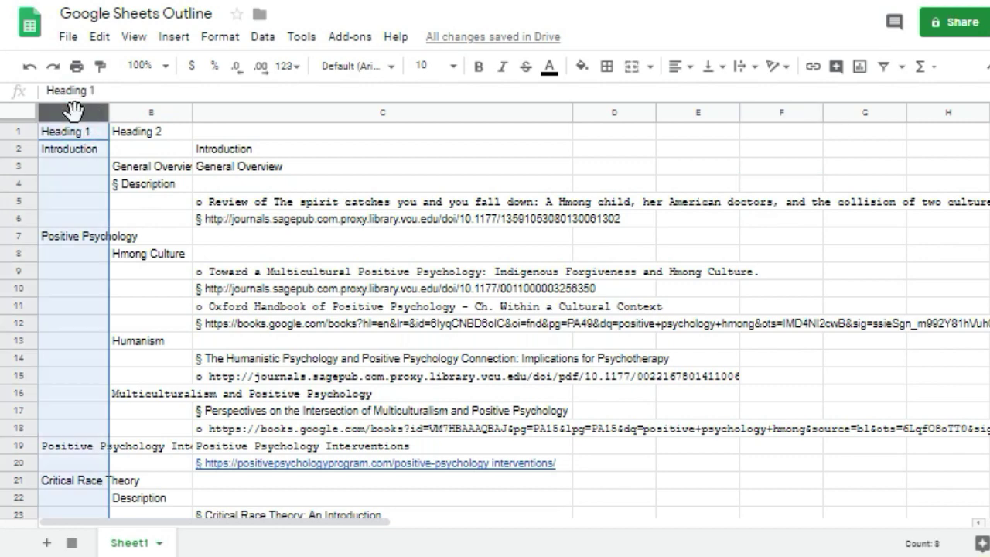
scroll(139, 298, down, 5)
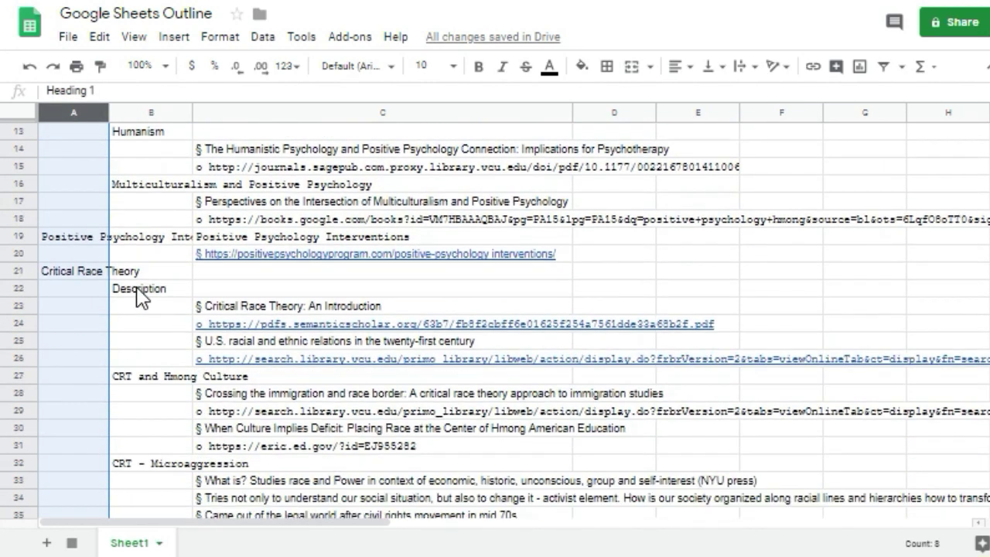
scroll(139, 298, down, 2)
scroll(178, 232, up, 4)
click(136, 109)
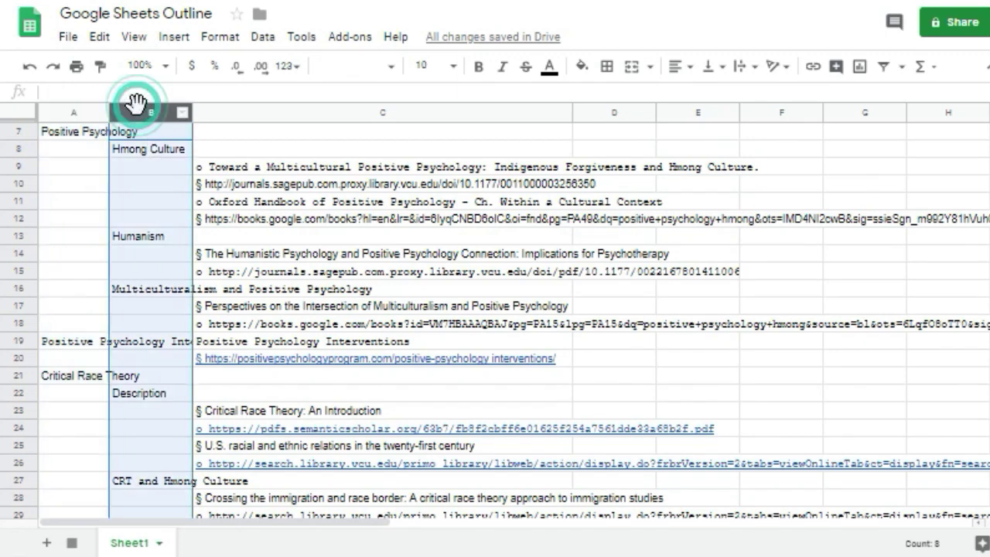
click(220, 168)
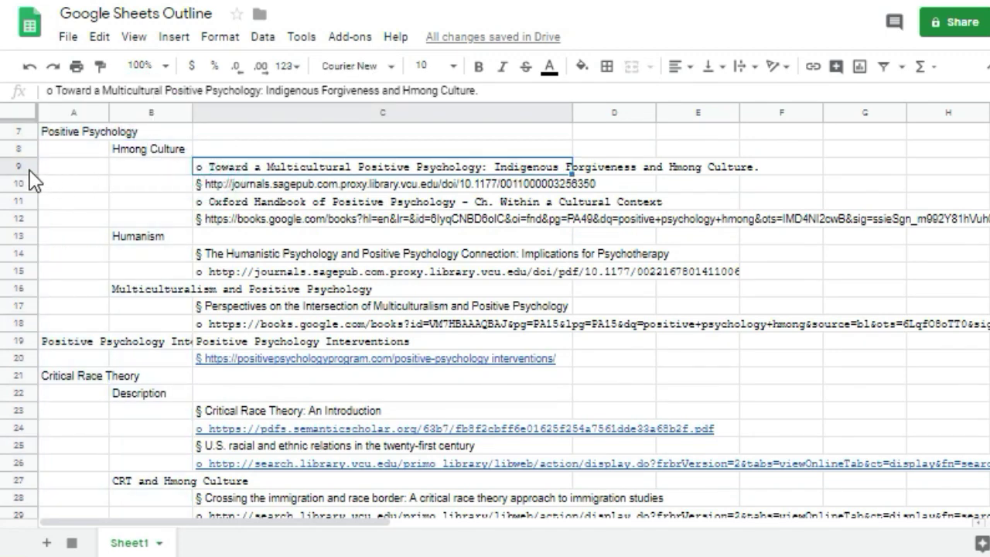
drag(29, 172, 24, 219)
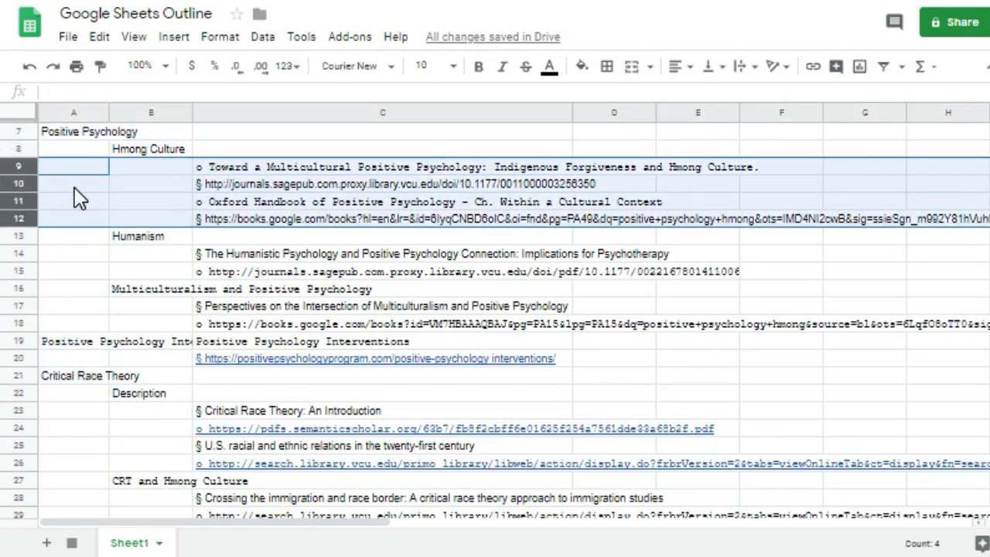
right_click(74, 187)
click(124, 292)
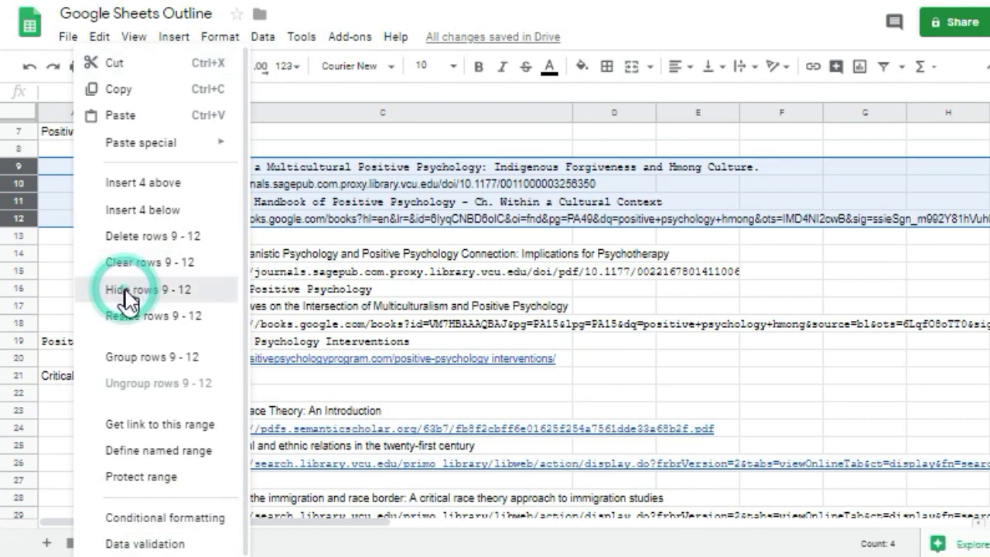
click(309, 219)
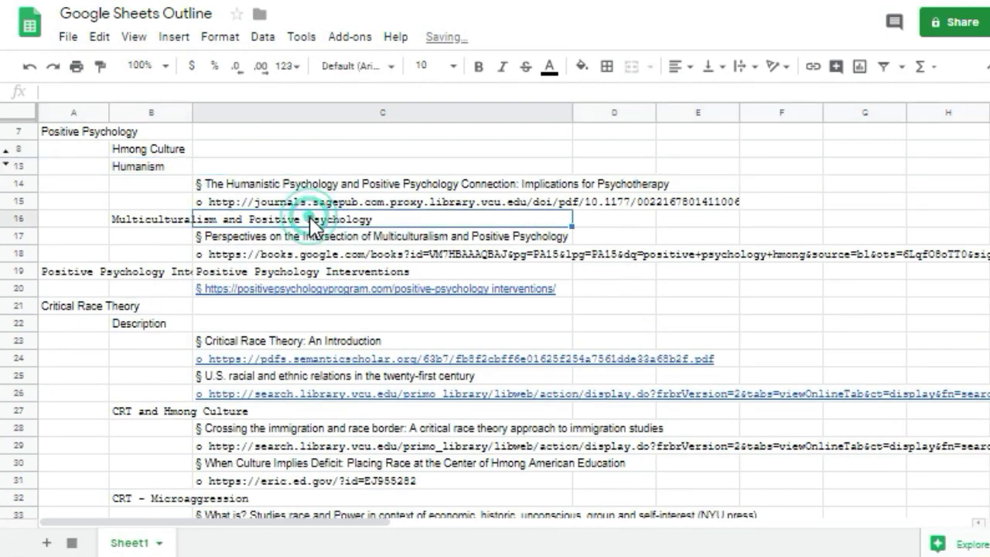
click(20, 113)
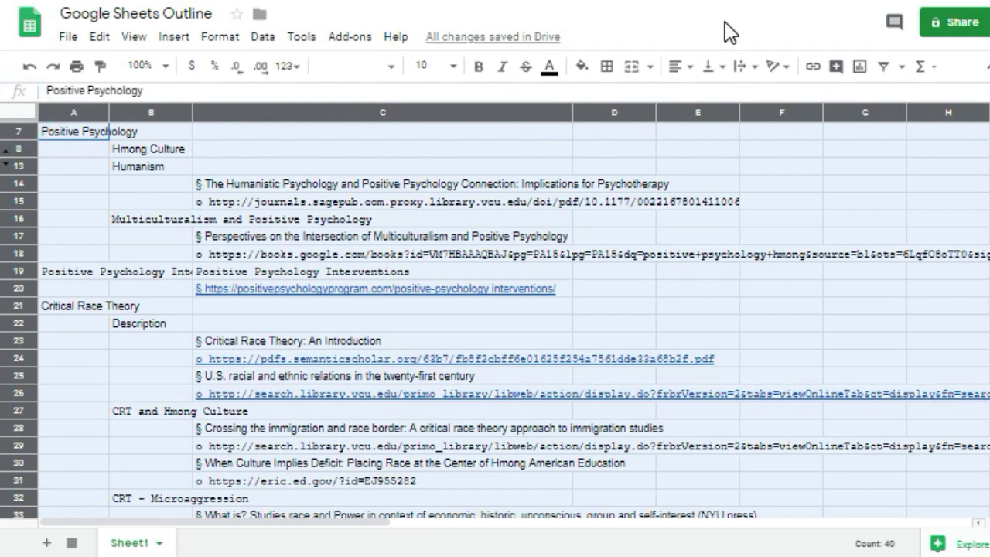
click(742, 63)
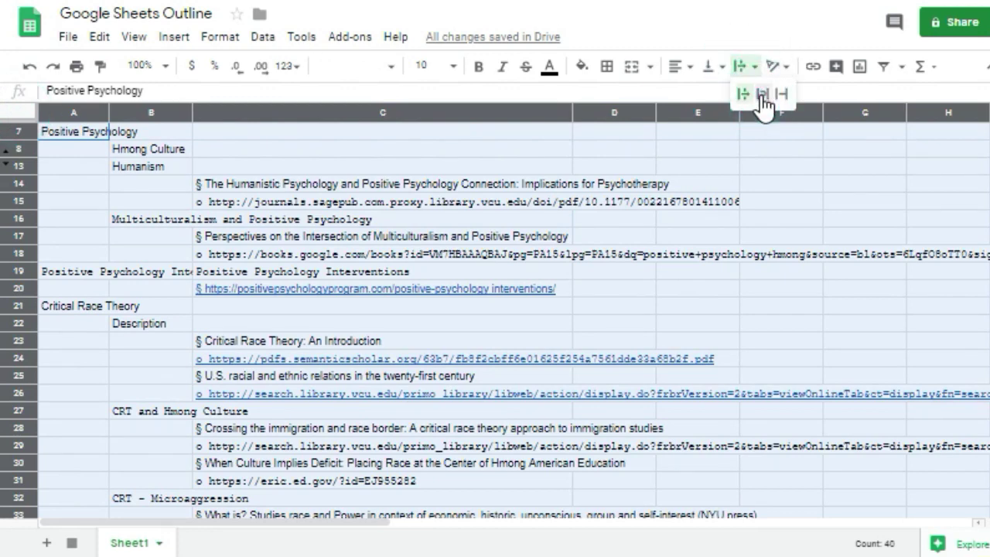
click(763, 94)
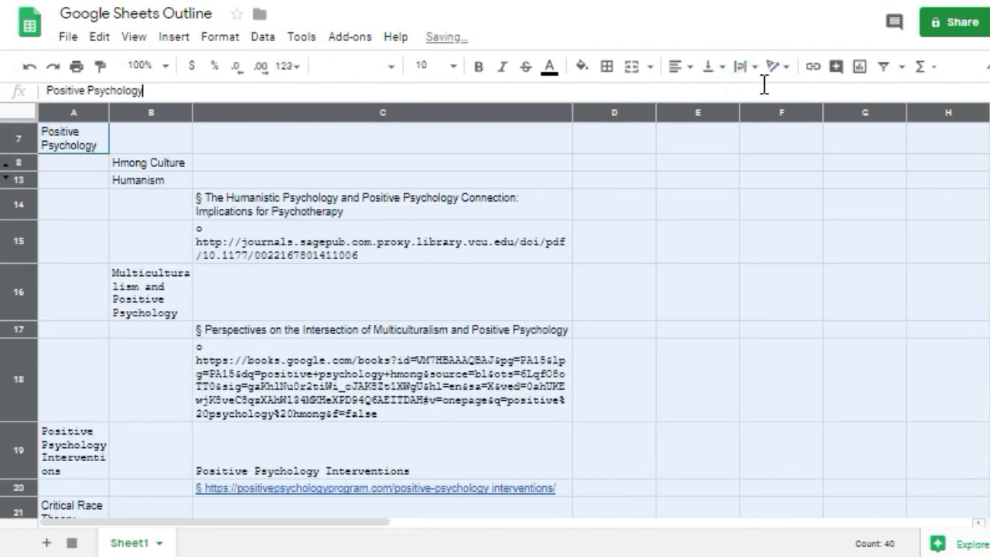
click(743, 66)
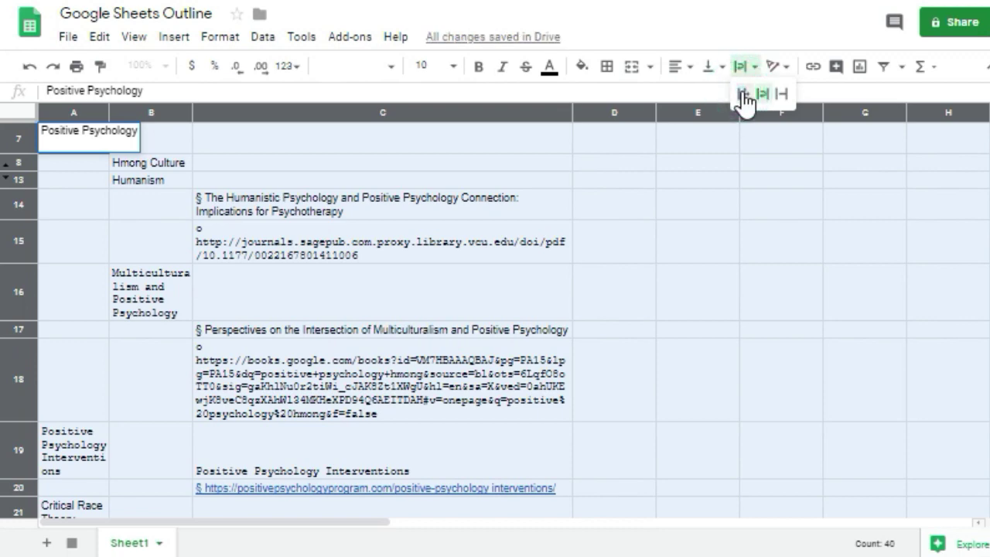
click(744, 94)
click(705, 295)
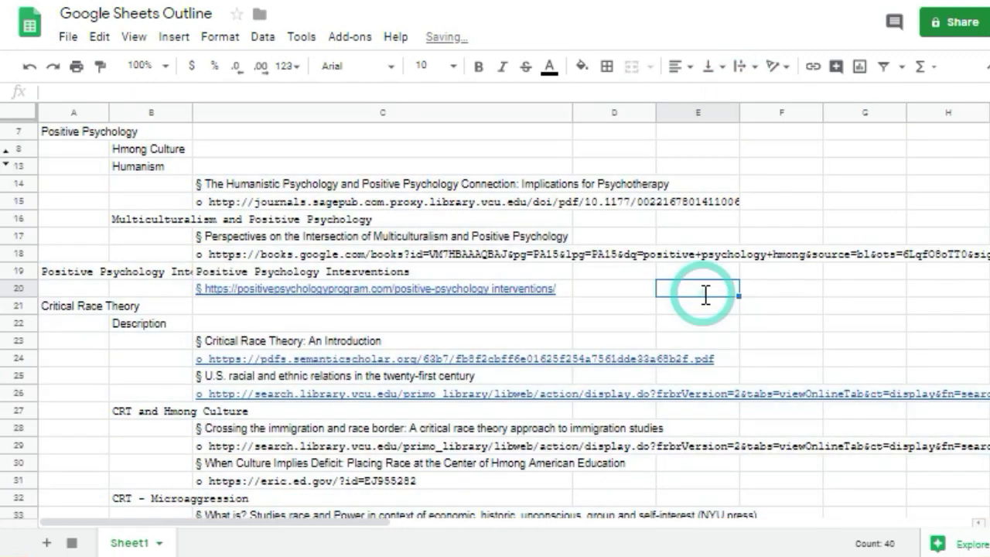
click(706, 295)
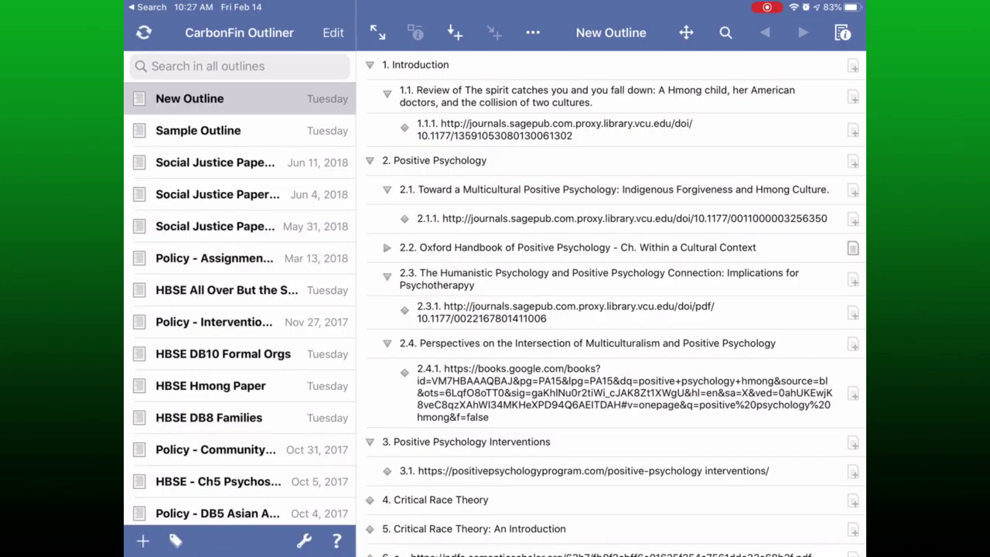
Collapse the Introduction, Positive Psychology and Interventions sections, then re-expand the latter two.
click(370, 64)
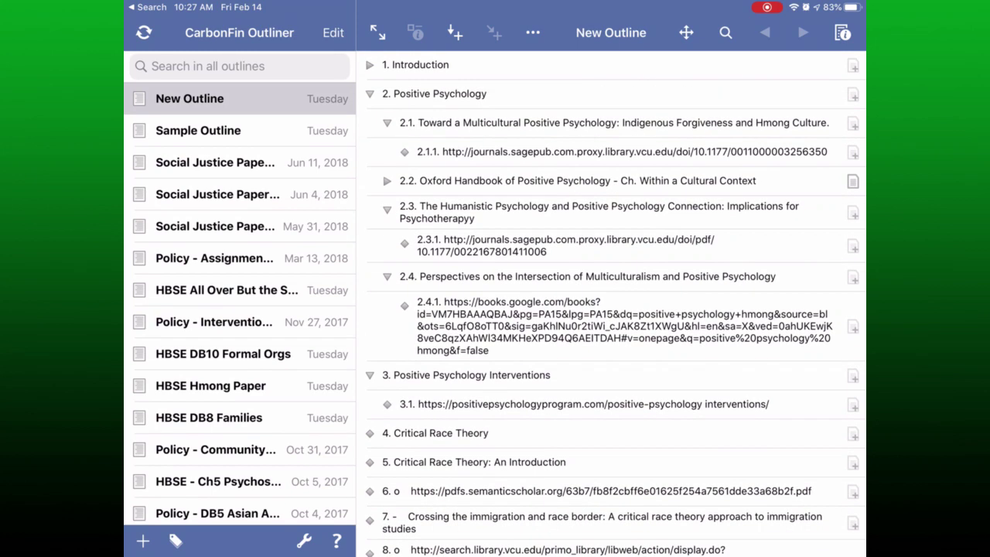
click(370, 93)
click(370, 122)
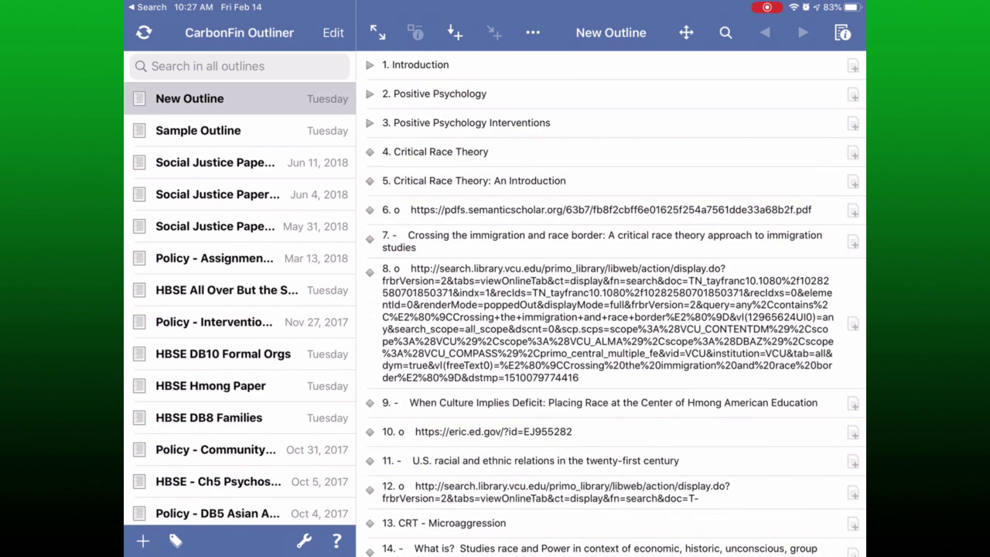
scroll(616, 310, up, 2)
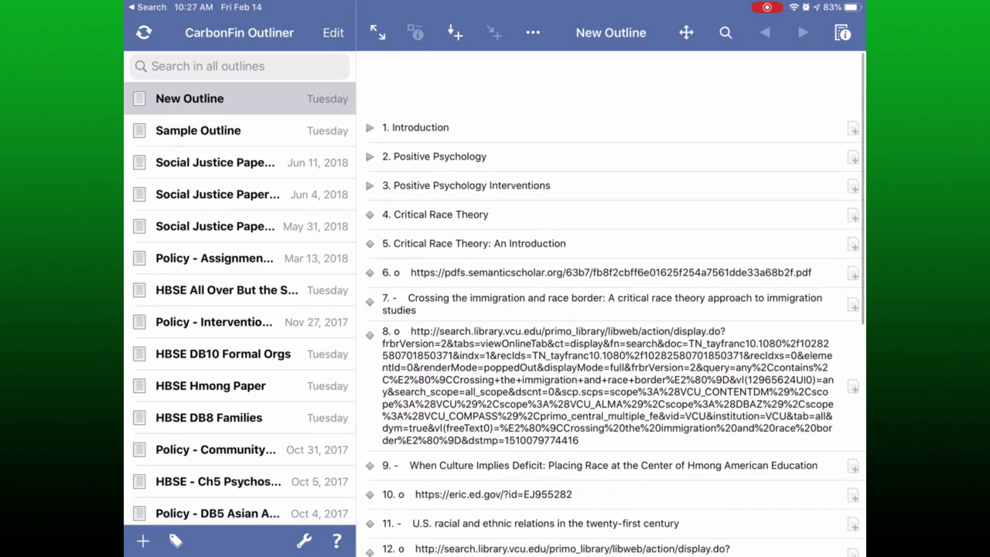
click(370, 93)
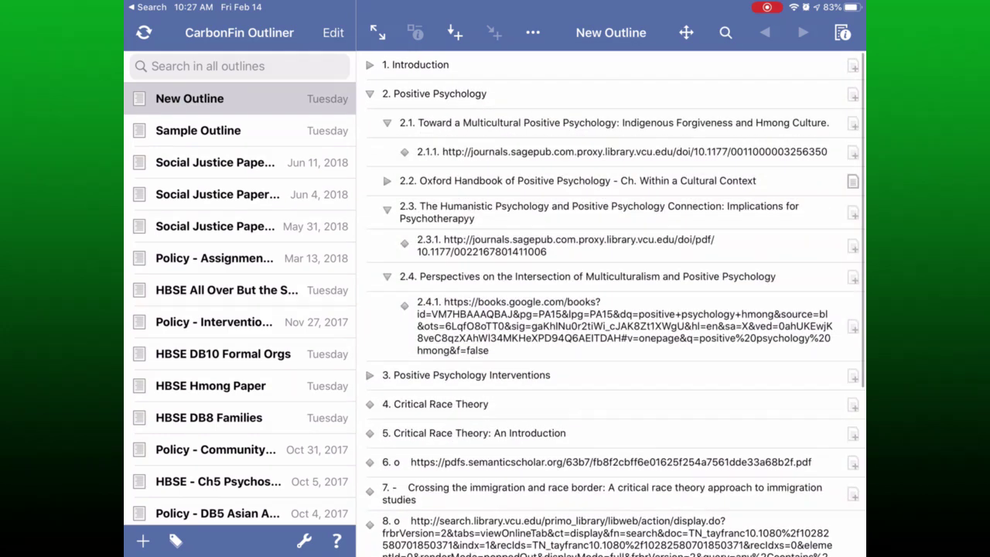
click(369, 375)
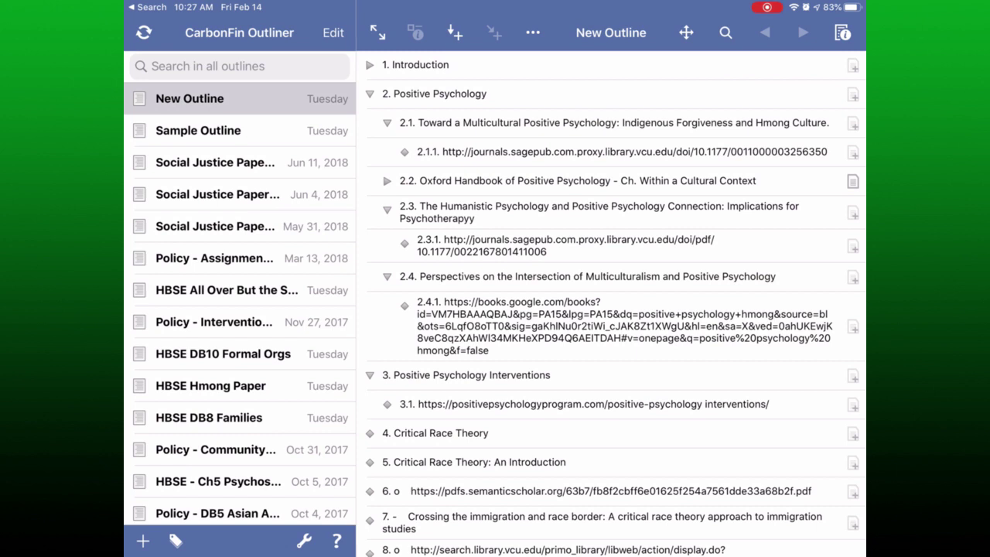
Outdent then indent 'Toward a Multicultural Positive Psychology' to item 2.4, and save its note.
click(440, 94)
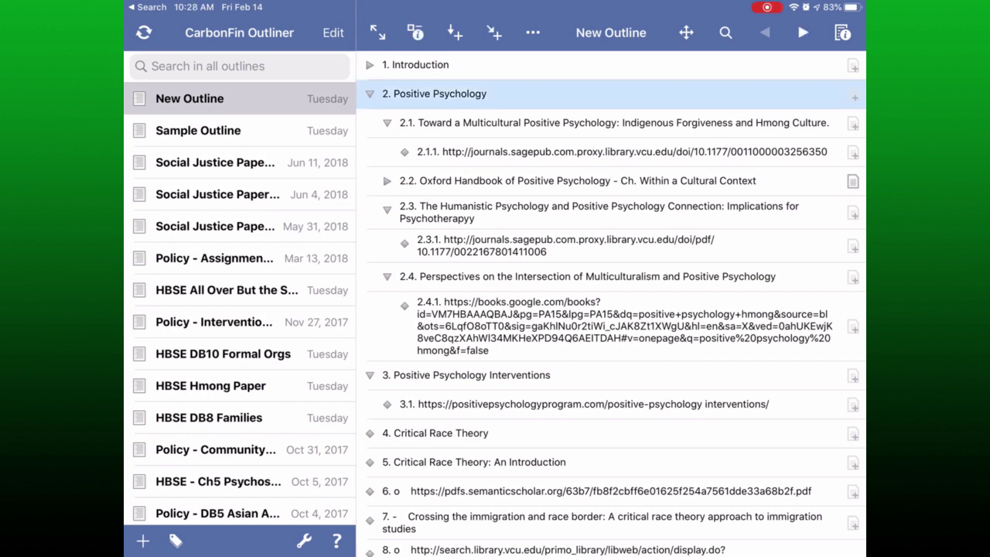
click(603, 123)
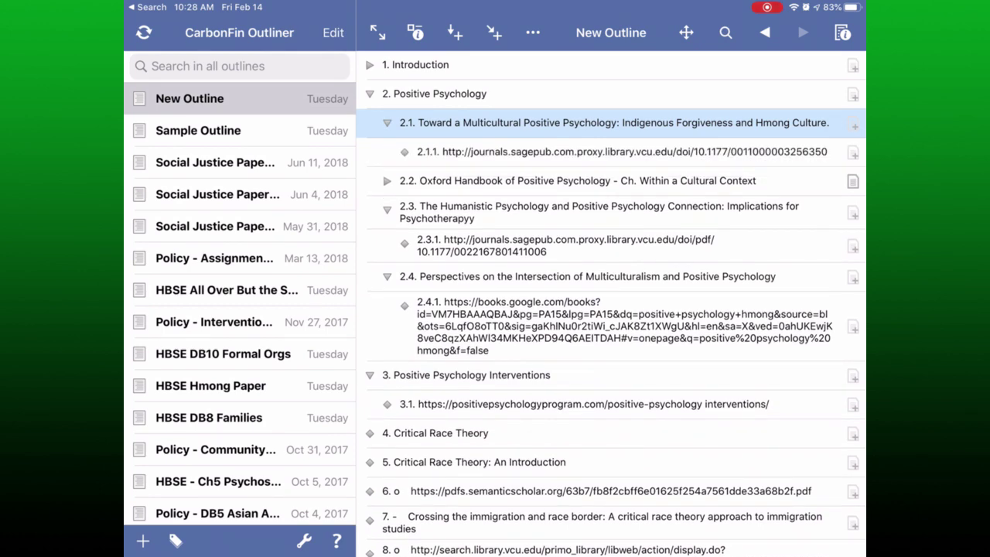
click(765, 33)
click(803, 32)
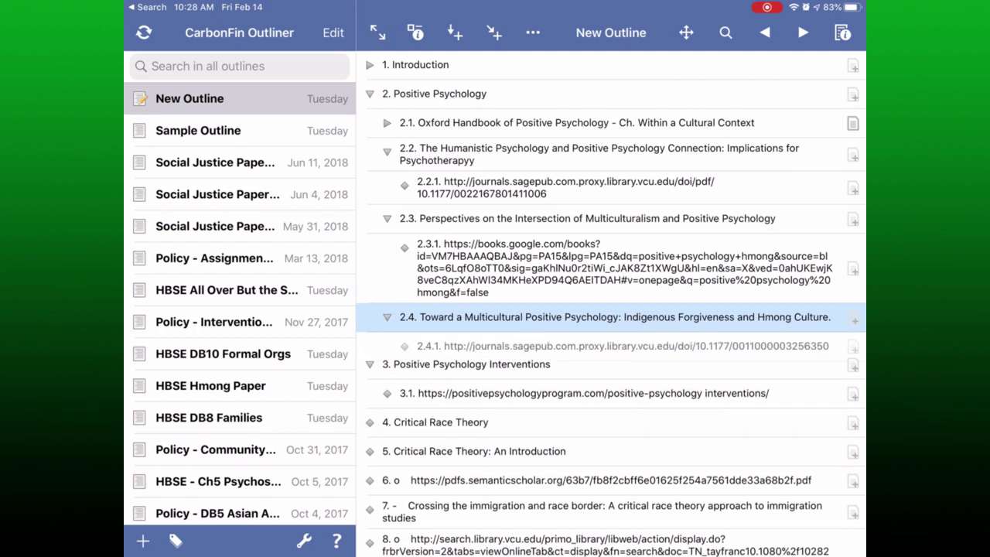
click(855, 317)
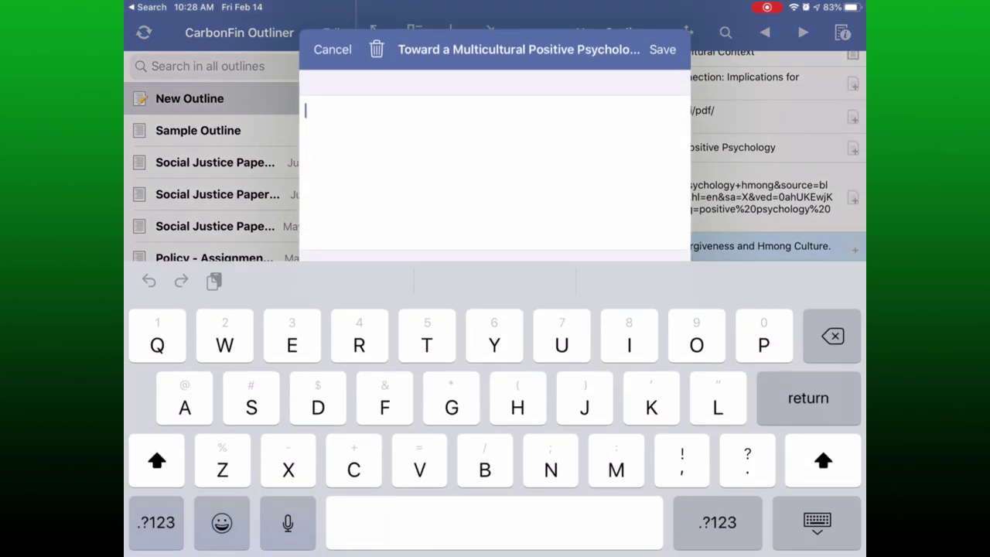
click(663, 49)
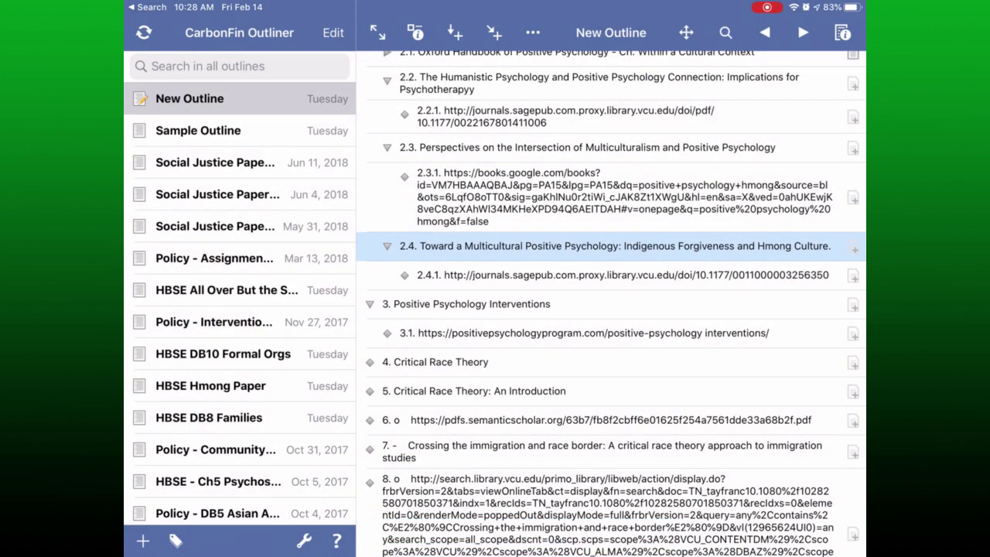